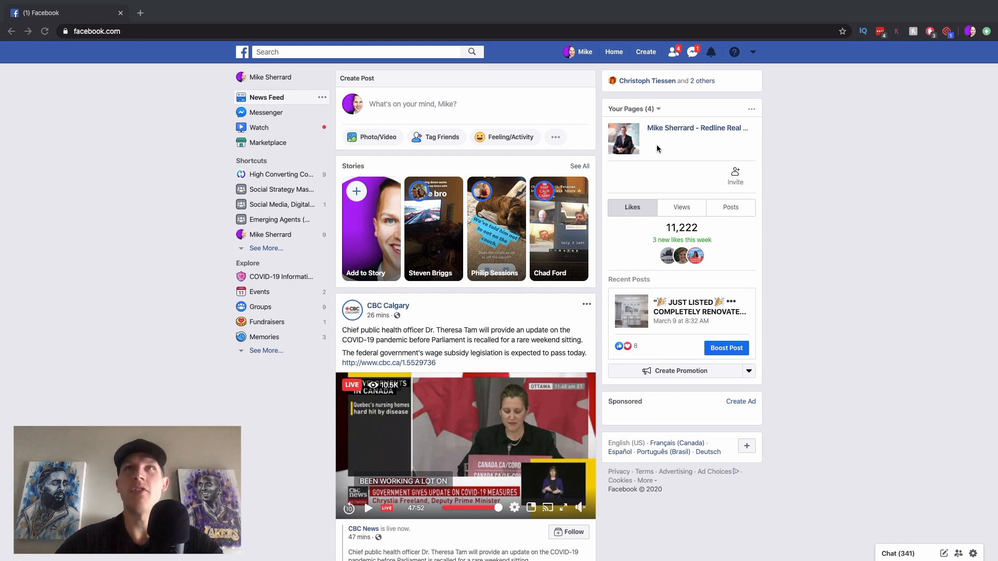
Step: Start creating an ad to reach Ads Manager and go to its Audiences page
{"action": "left_click", "coordinate": [644, 52]}
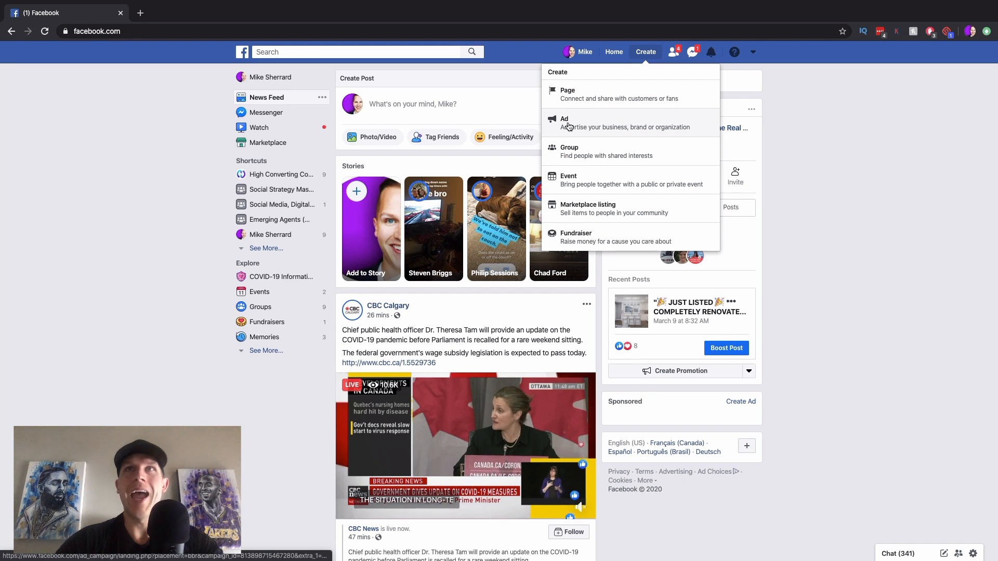
{"action": "left_click", "coordinate": [613, 128]}
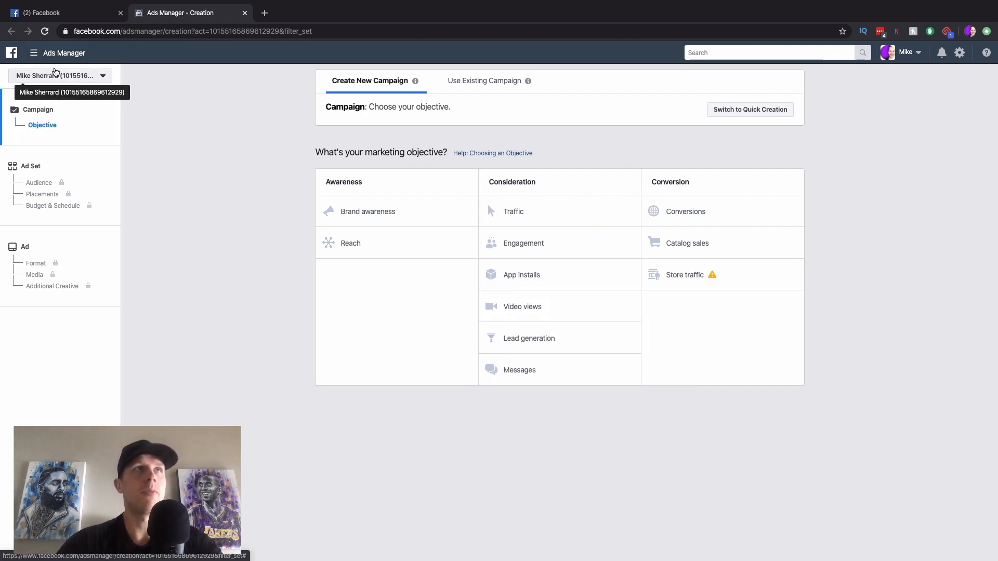
{"action": "left_click", "coordinate": [39, 57]}
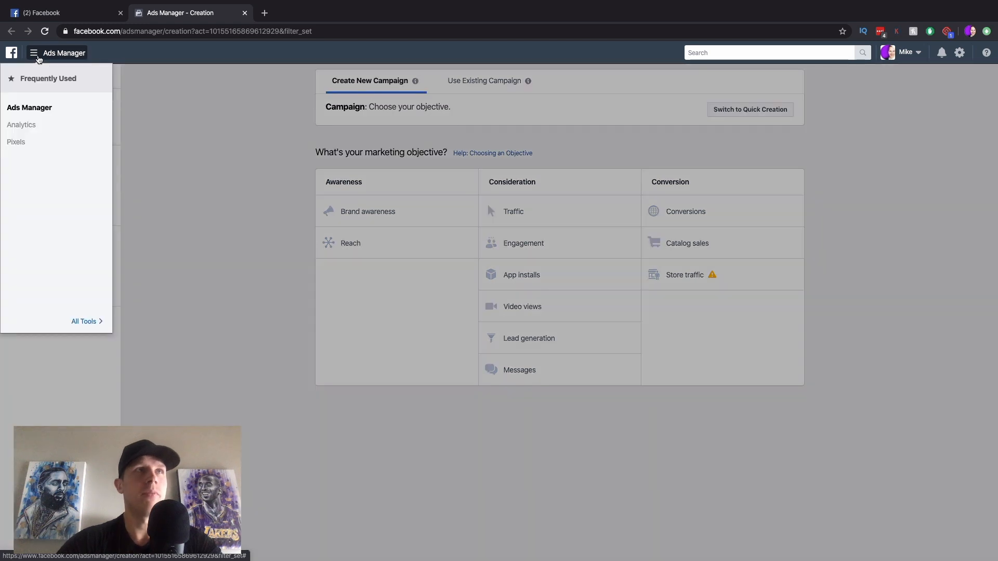
{"action": "left_click", "coordinate": [86, 320]}
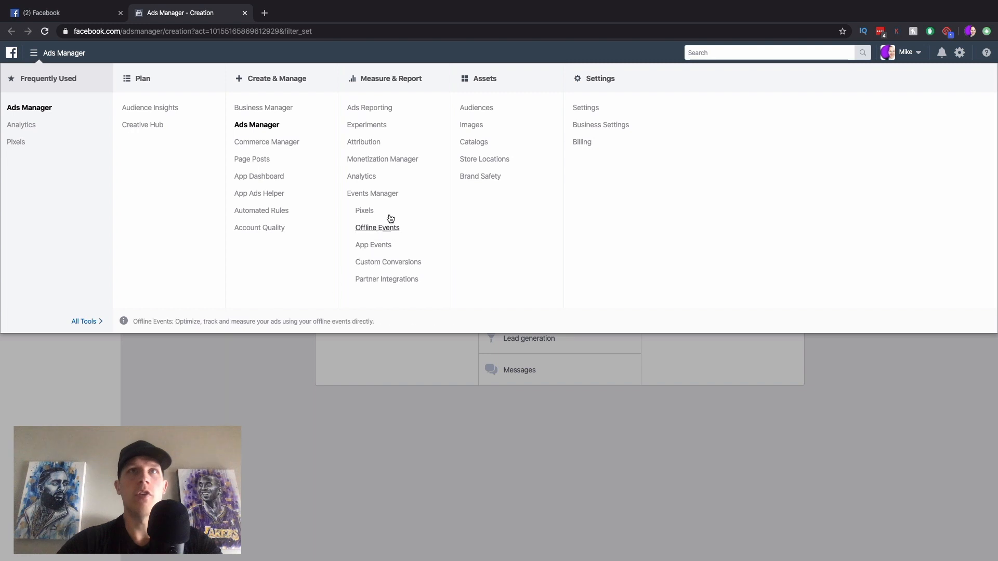
{"action": "left_click", "coordinate": [470, 112]}
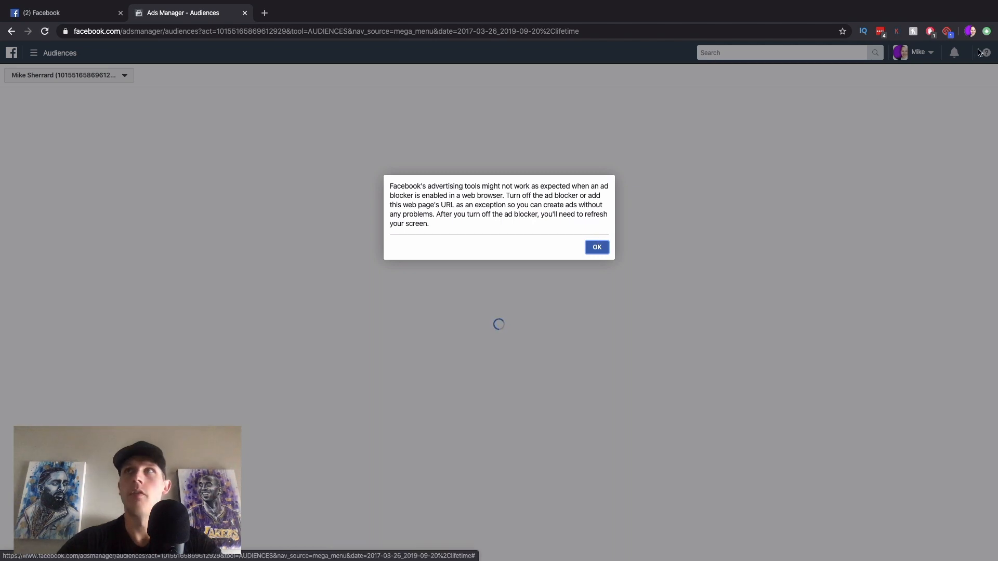
Step: Check the ad blocker's options for this page and dismiss the ad blocker warning
{"action": "left_click", "coordinate": [931, 31]}
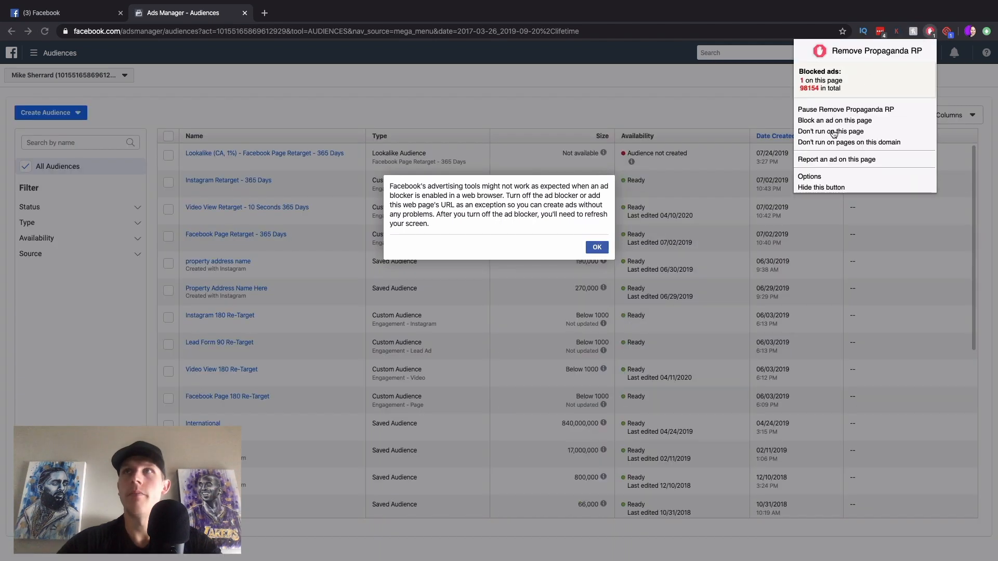
{"action": "left_click", "coordinate": [597, 248]}
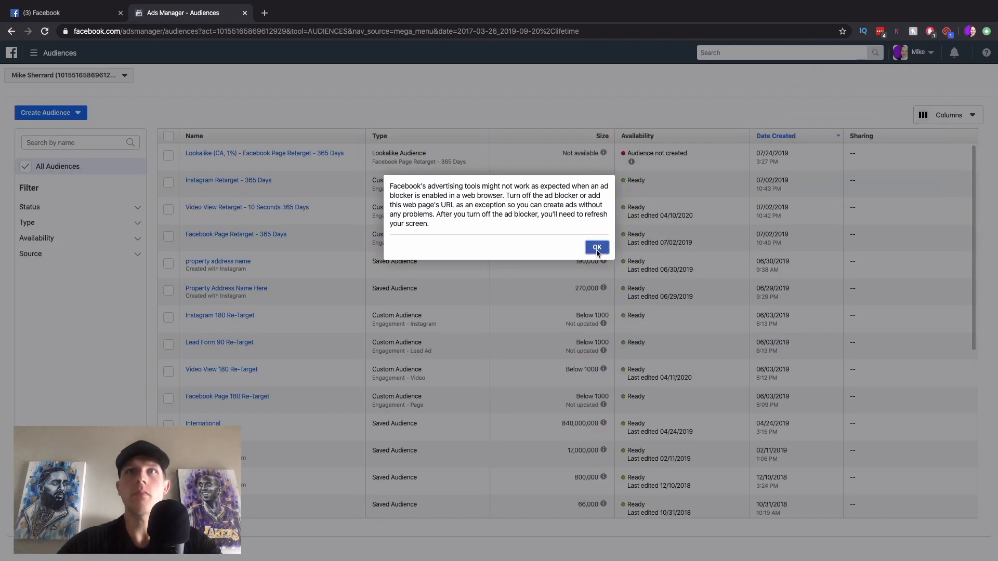
{"action": "left_click", "coordinate": [597, 249]}
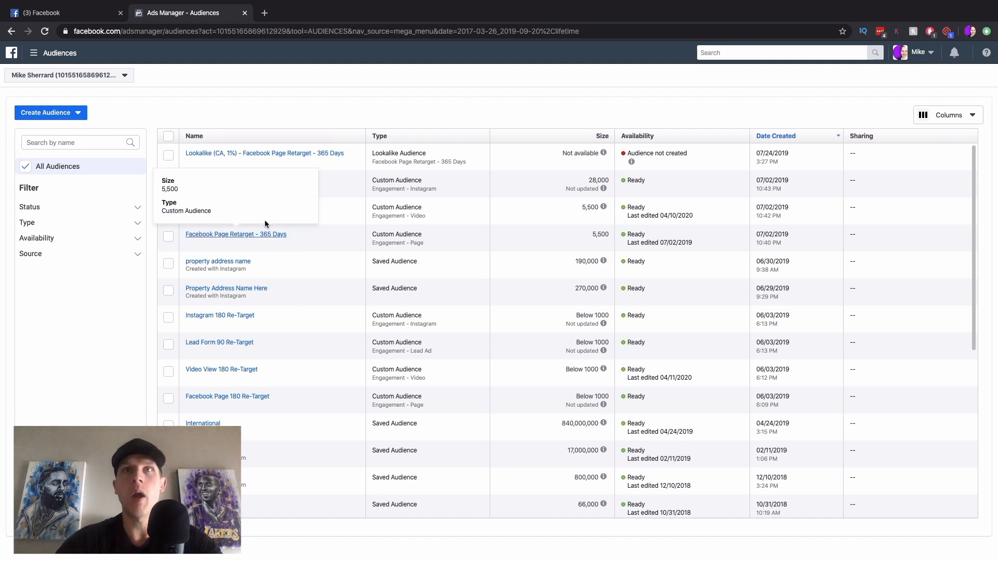
Step: Start a custom audience from the Facebook Page source and select the Redline Real Estate page
{"action": "mouse_move", "coordinate": [227, 270]}
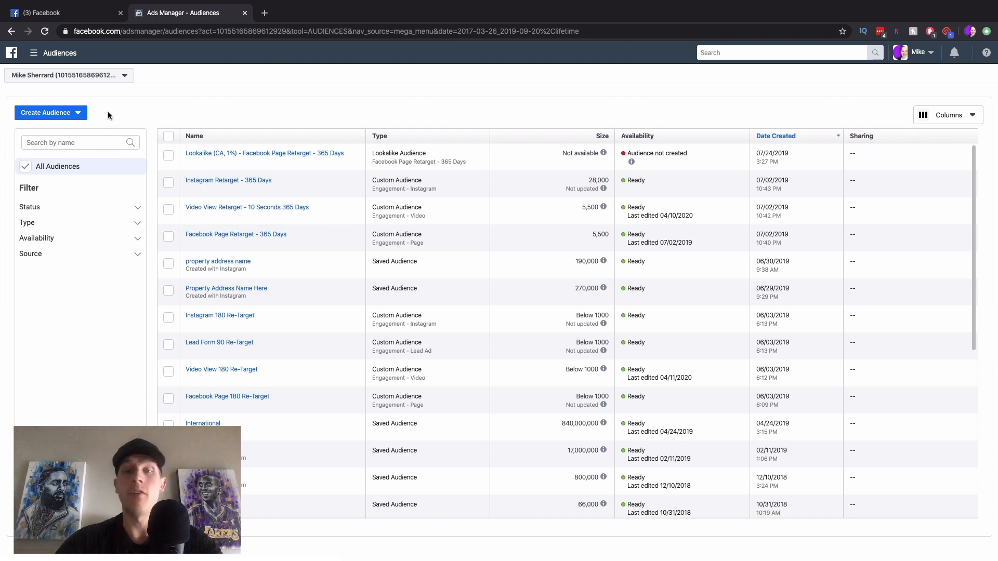
{"action": "left_click", "coordinate": [68, 117]}
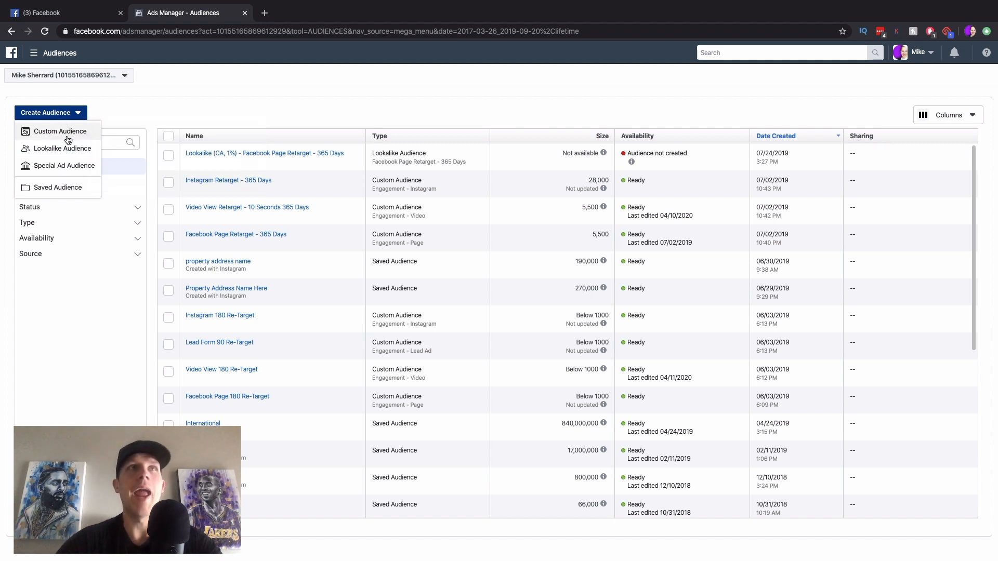
{"action": "mouse_move", "coordinate": [69, 134]}
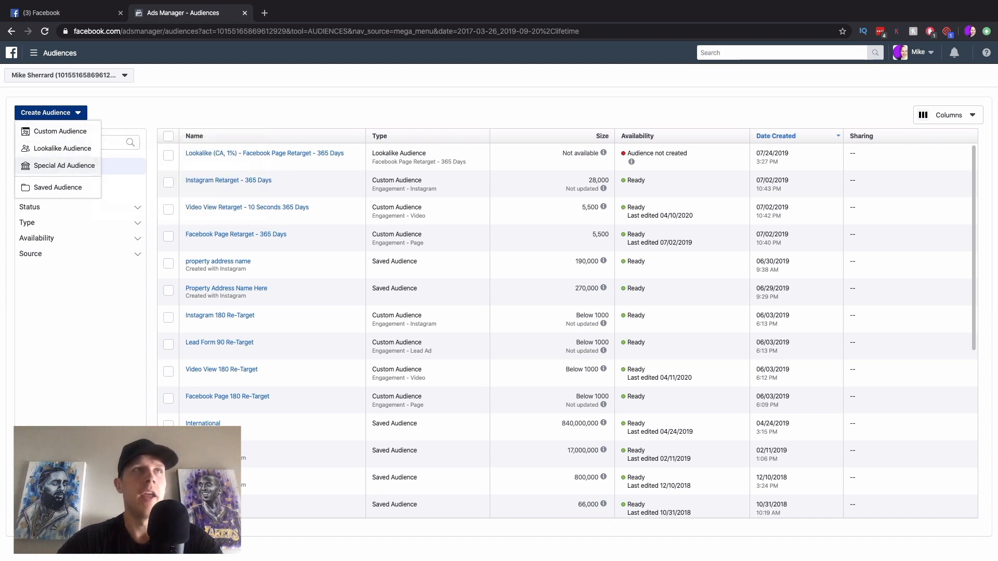
{"action": "left_click", "coordinate": [52, 130]}
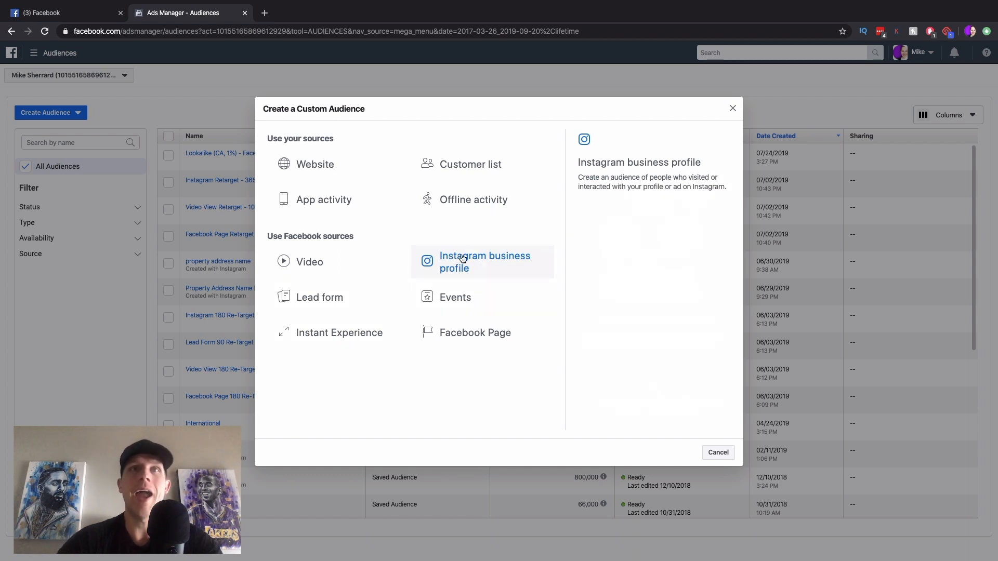
{"action": "left_click", "coordinate": [465, 334]}
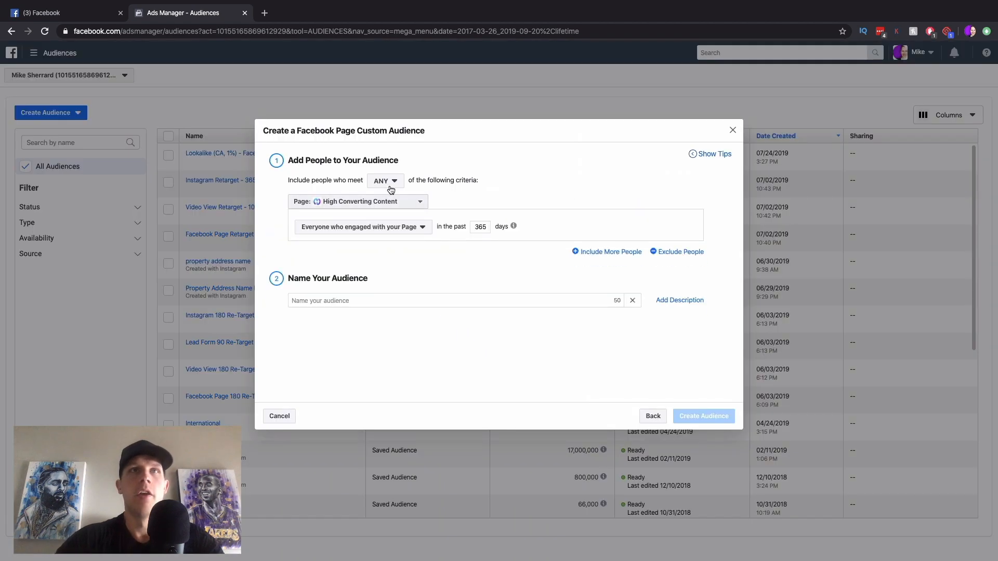
{"action": "left_click", "coordinate": [387, 201]}
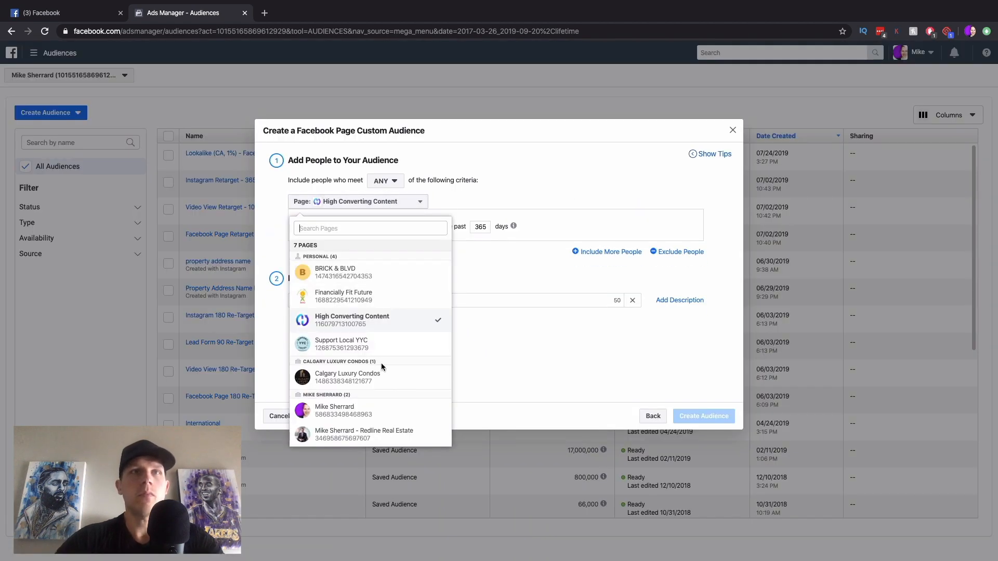
{"action": "left_click", "coordinate": [377, 432]}
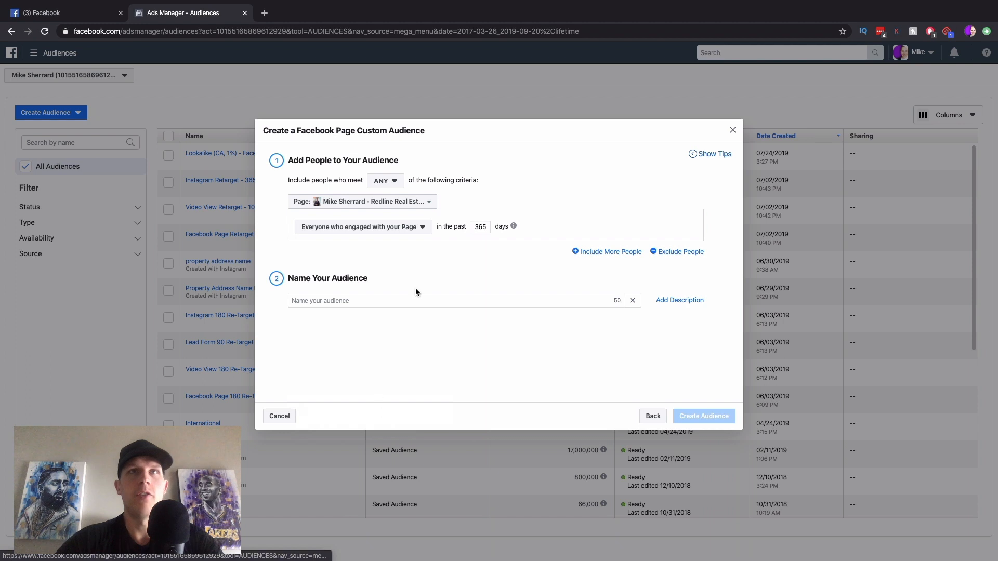
Step: Review the ANY and ALL matching options and the available types of page engagement
{"action": "left_click", "coordinate": [387, 182]}
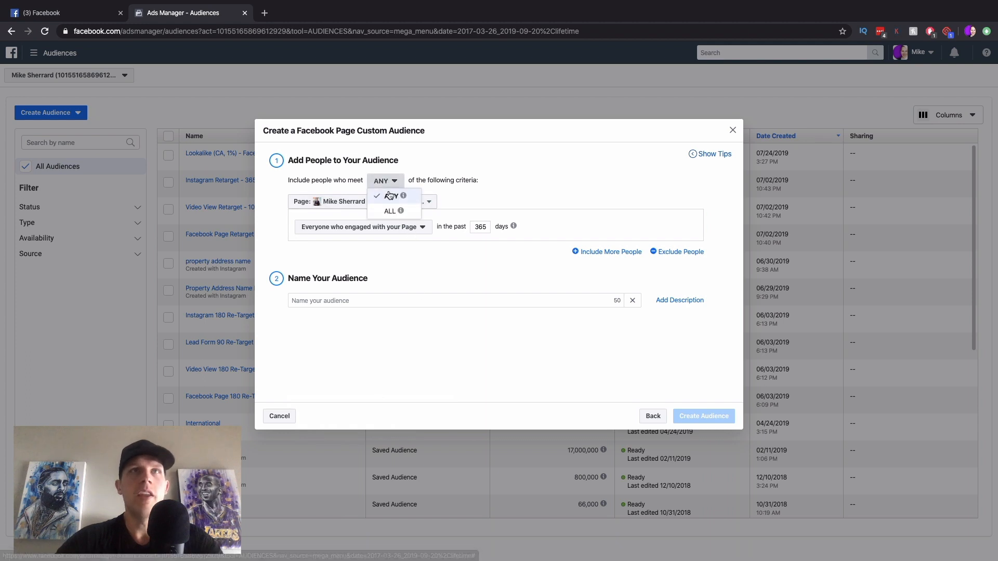
{"action": "left_click", "coordinate": [457, 162]}
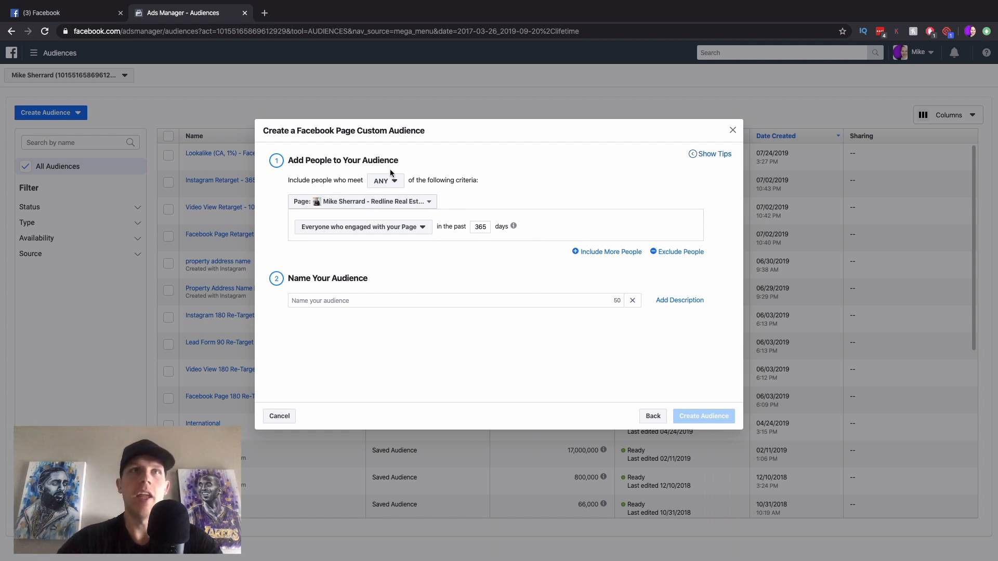
{"action": "left_click", "coordinate": [384, 232]}
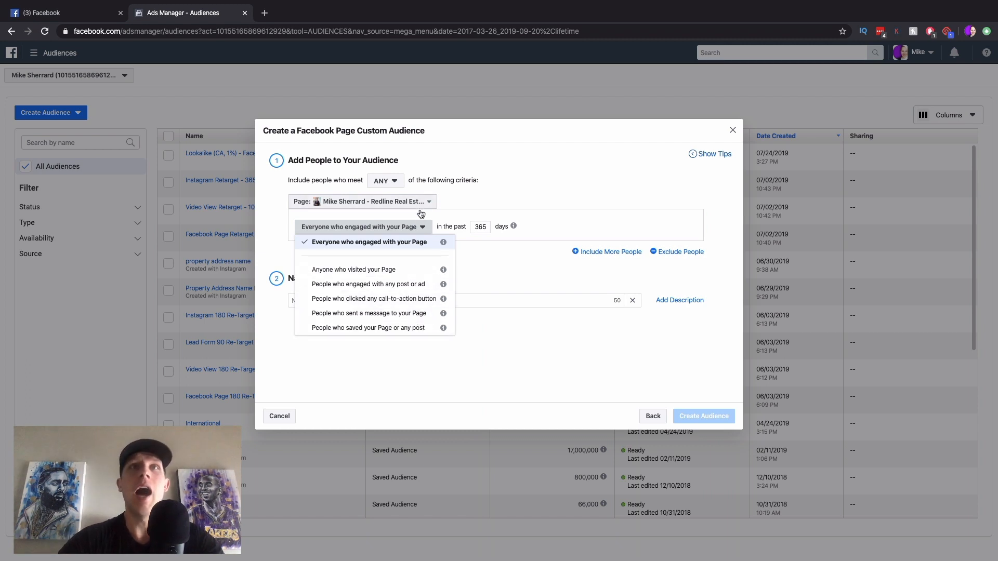
{"action": "left_click", "coordinate": [421, 228]}
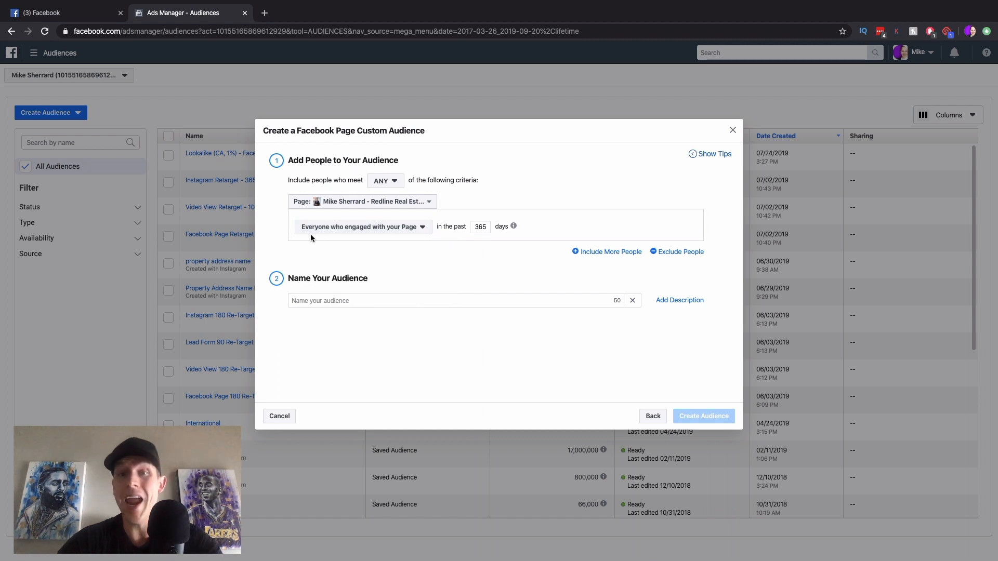
Step: Set the page engagement period to 90 days
{"action": "double_click", "coordinate": [488, 228]}
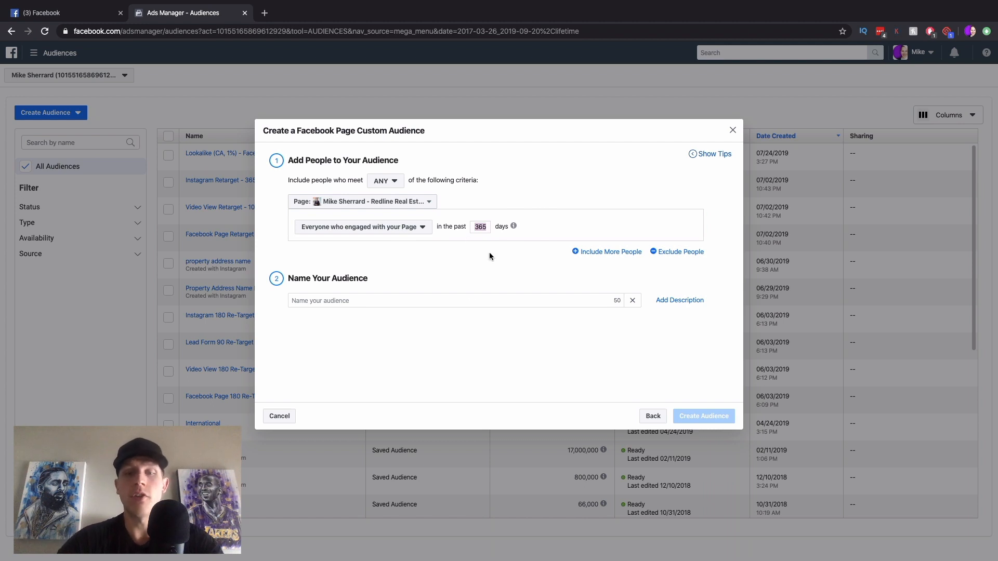
{"action": "key", "text": "BackSpace"}
{"action": "key", "text": "BackSpace"}
{"action": "key", "text": "BackSpace"}
{"action": "type", "text": "90"}
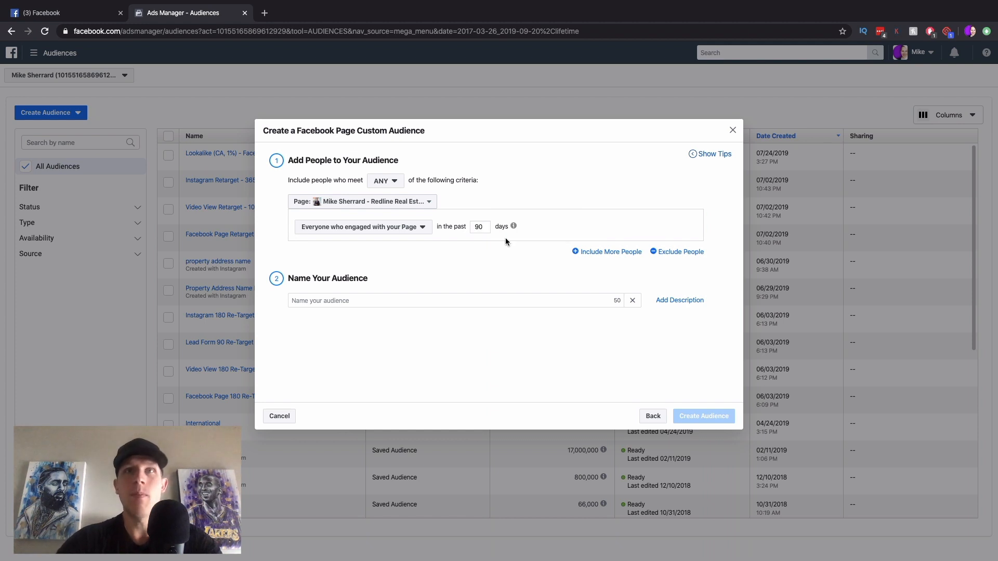
Step: Change the page engagement period to 180 days
{"action": "key", "text": "BackSpace"}
{"action": "key", "text": "BackSpace"}
{"action": "type", "text": "180"}
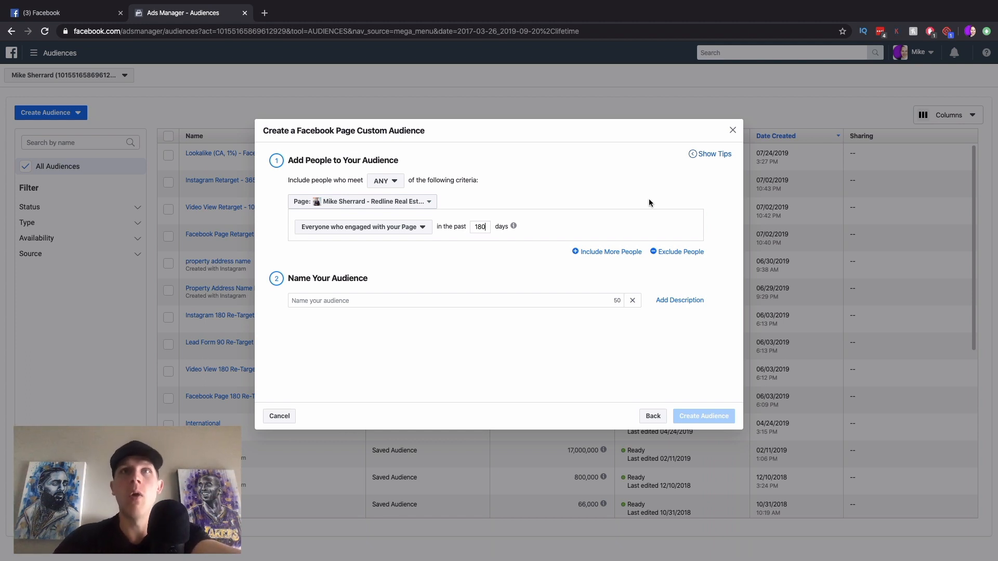
{"action": "left_click", "coordinate": [479, 228]}
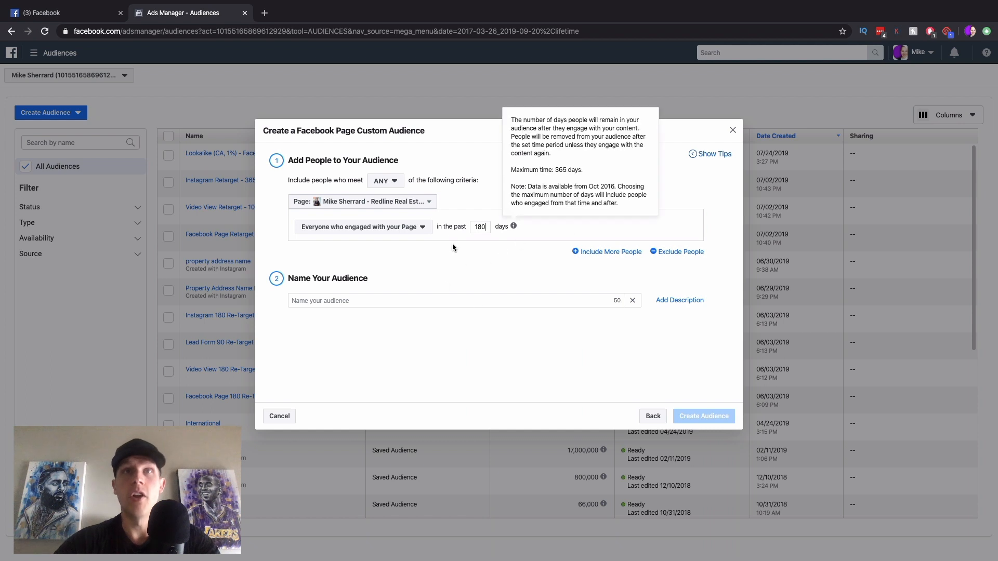
Step: Name the custom audience "Facebook Page Retarget - 180", create it and return to the audience list
{"action": "left_click", "coordinate": [422, 300]}
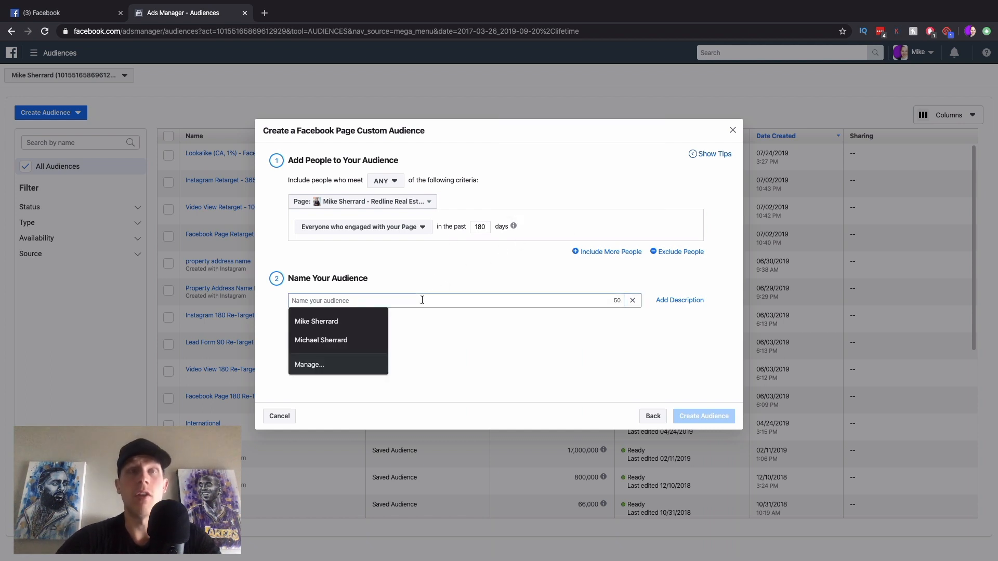
{"action": "type", "text": "Facebook "}
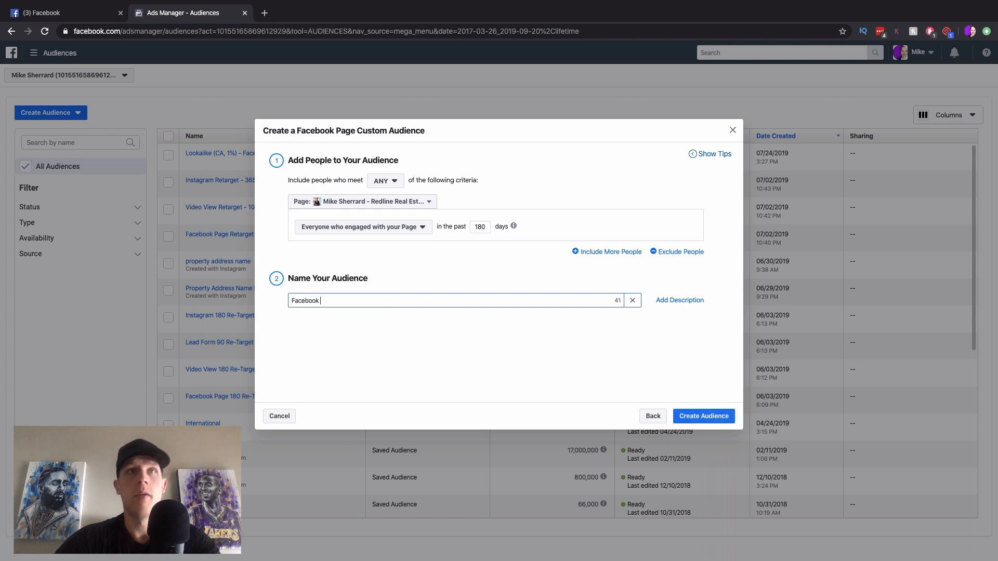
{"action": "type", "text": "Page Reta"}
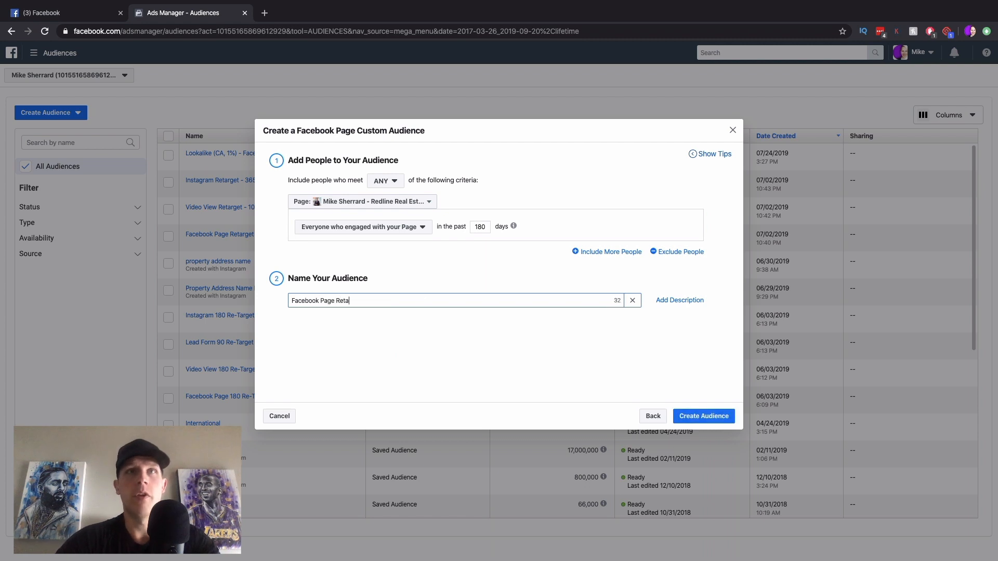
{"action": "type", "text": "rget - 180"}
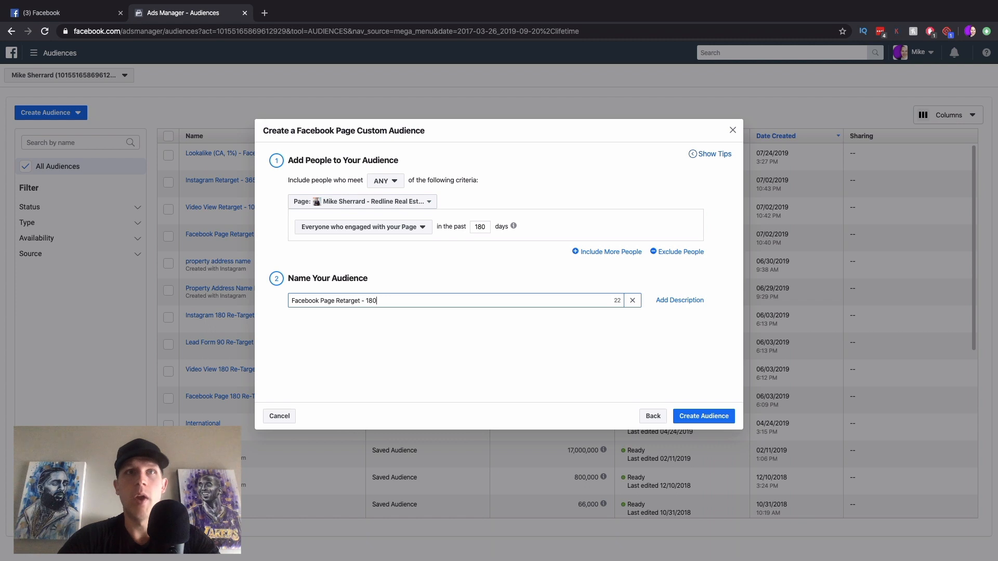
{"action": "left_click", "coordinate": [541, 359]}
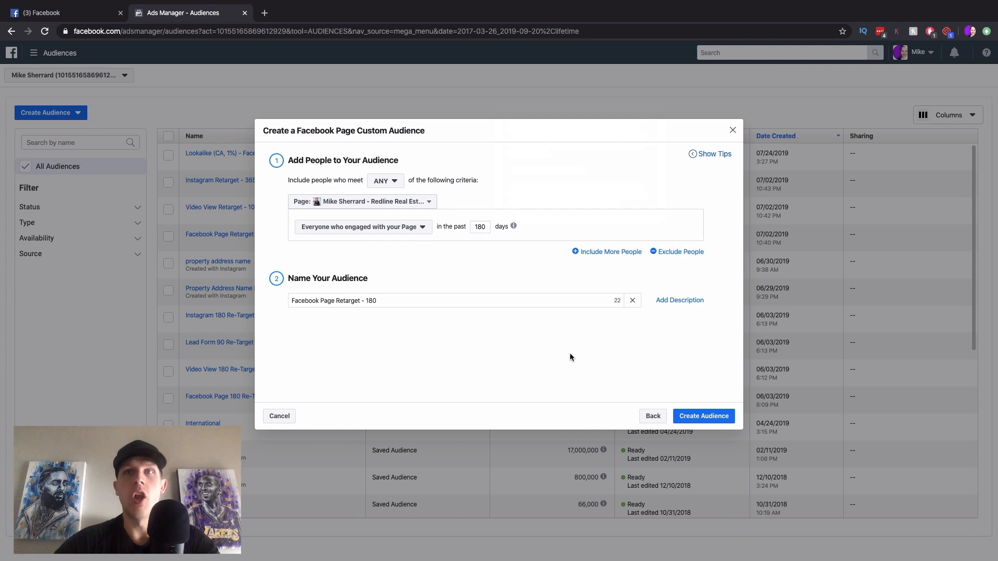
{"action": "left_click", "coordinate": [706, 419]}
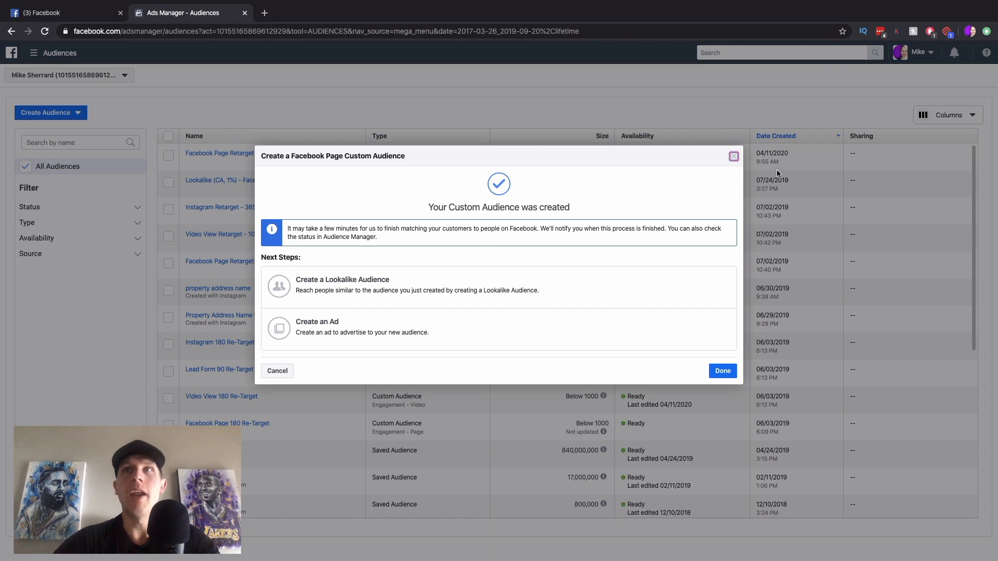
{"action": "left_click", "coordinate": [733, 156]}
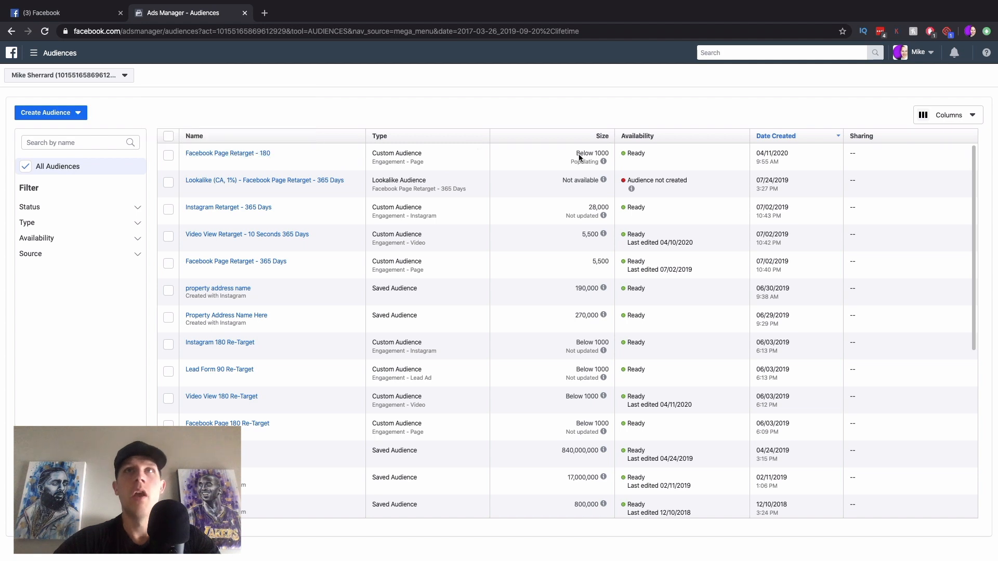
{"action": "mouse_move", "coordinate": [604, 161]}
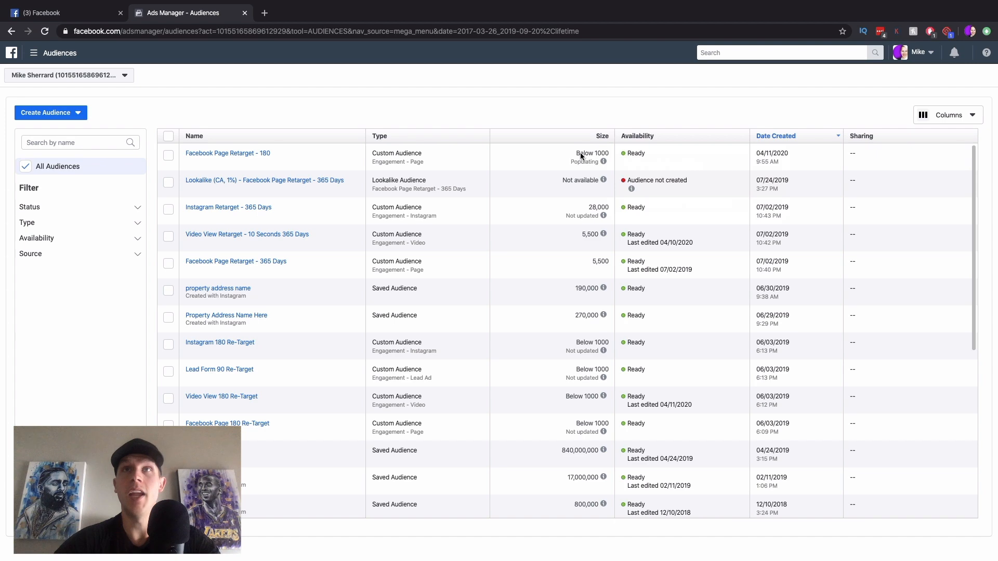
Step: Start creating a Special Ad Audience and choose the Redline Real Estate page as its source
{"action": "left_click", "coordinate": [78, 113]}
{"action": "left_click", "coordinate": [77, 113]}
{"action": "left_click", "coordinate": [78, 113]}
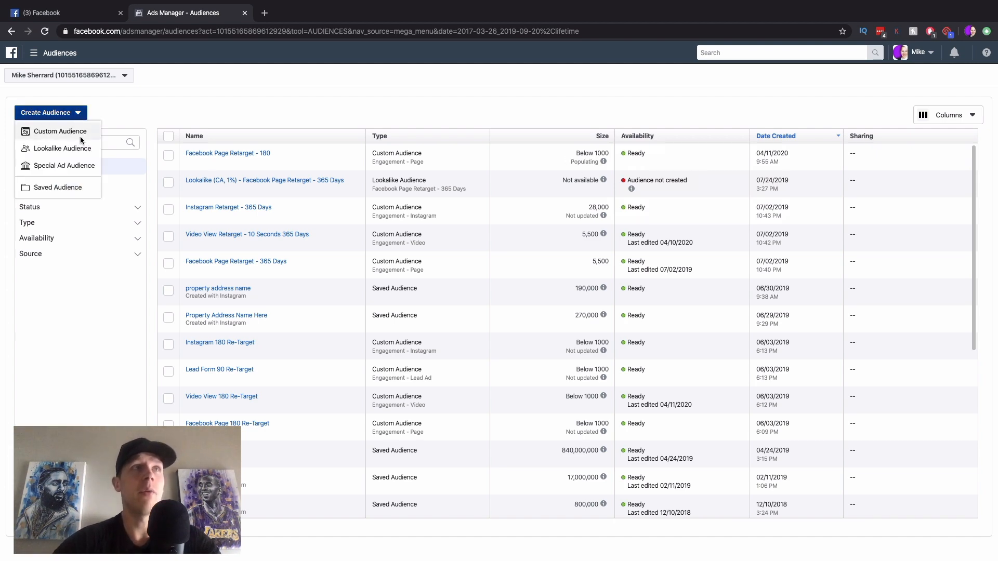
{"action": "left_click", "coordinate": [81, 169]}
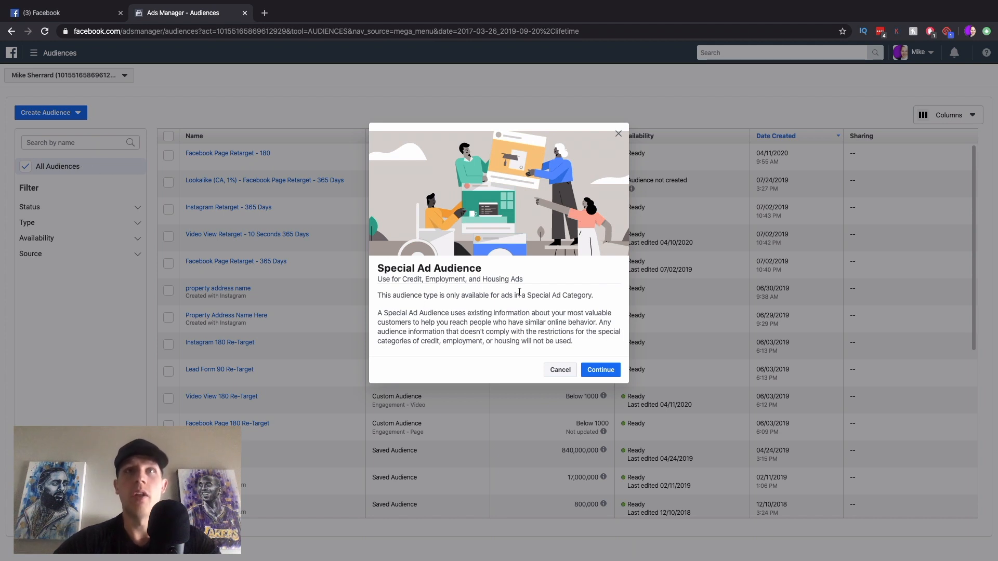
{"action": "left_click", "coordinate": [616, 374]}
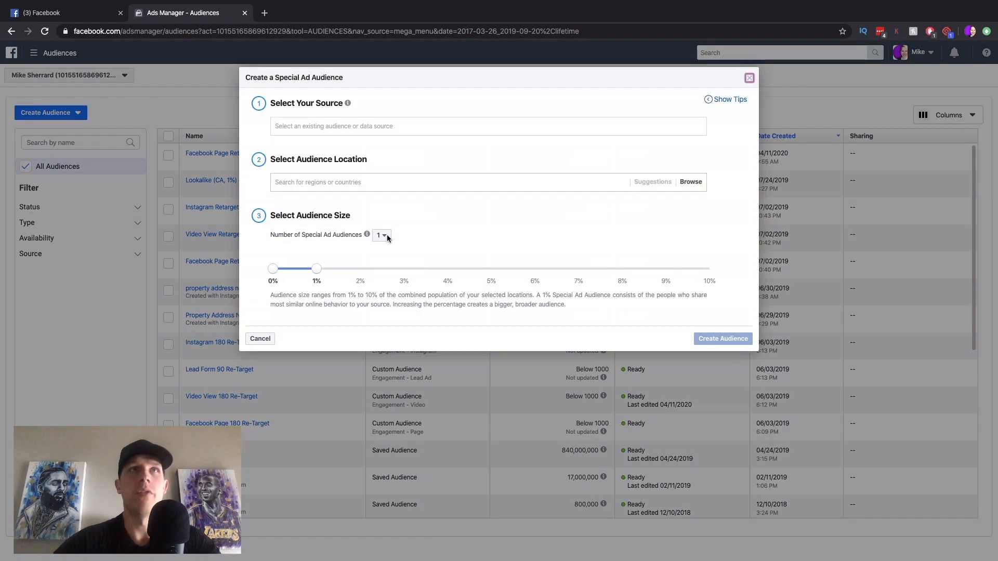
{"action": "left_click", "coordinate": [332, 125]}
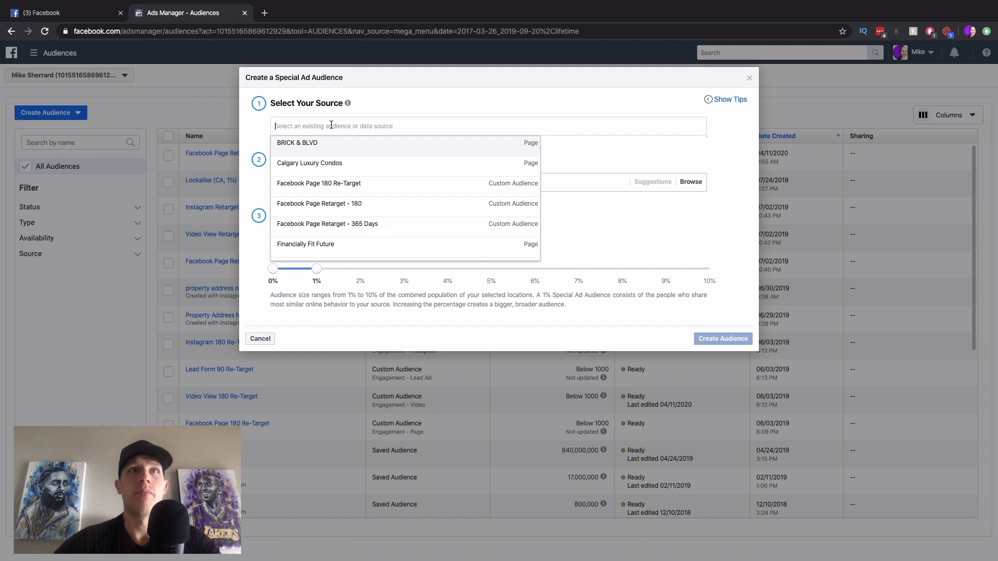
{"action": "scroll", "coordinate": [411, 216], "scroll_direction": "down", "scroll_amount": 3}
{"action": "scroll", "coordinate": [345, 217], "scroll_direction": "down", "scroll_amount": 4}
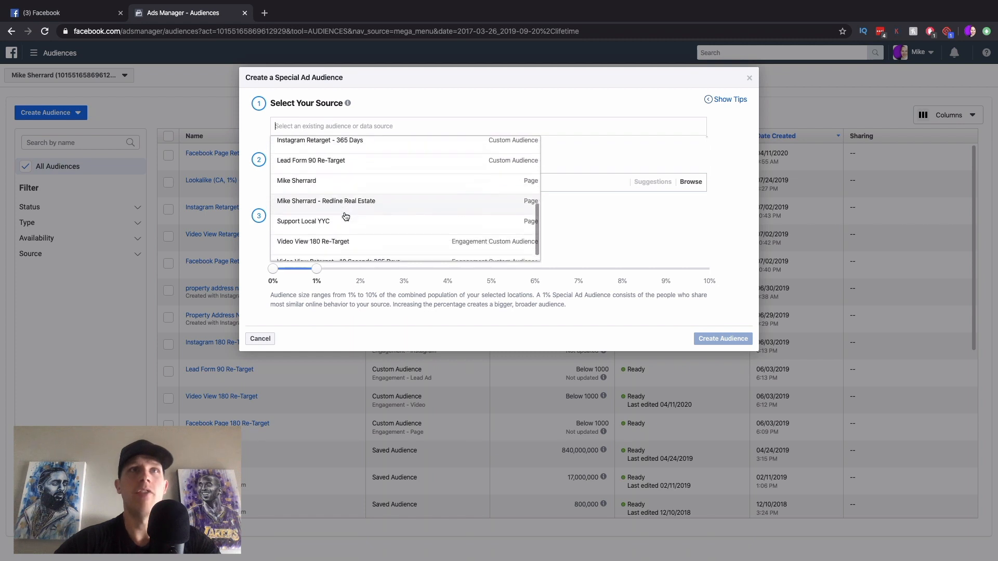
{"action": "left_click", "coordinate": [353, 189]}
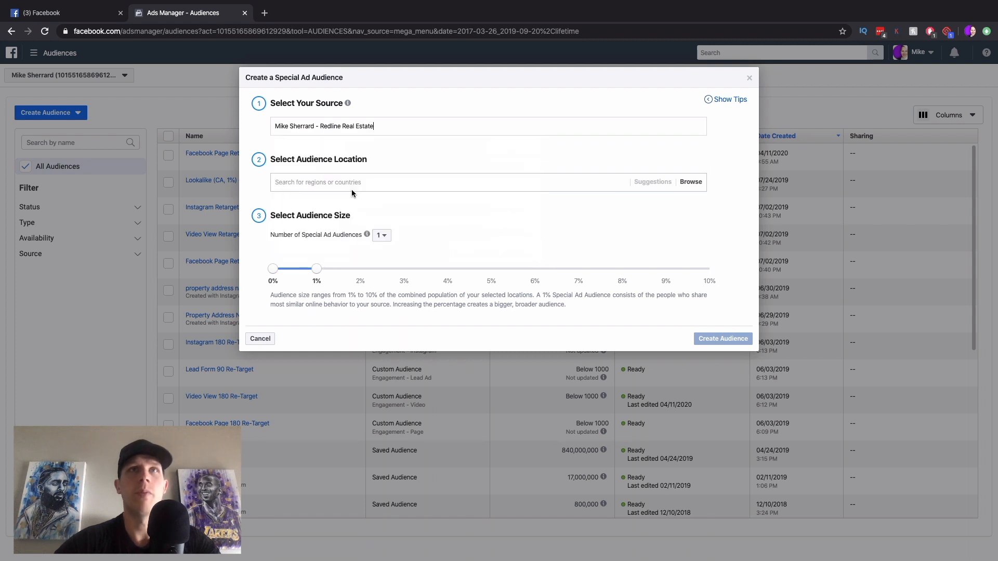
Step: Set the Special Ad Audience location to Canada from the North American countries
{"action": "left_click", "coordinate": [348, 183]}
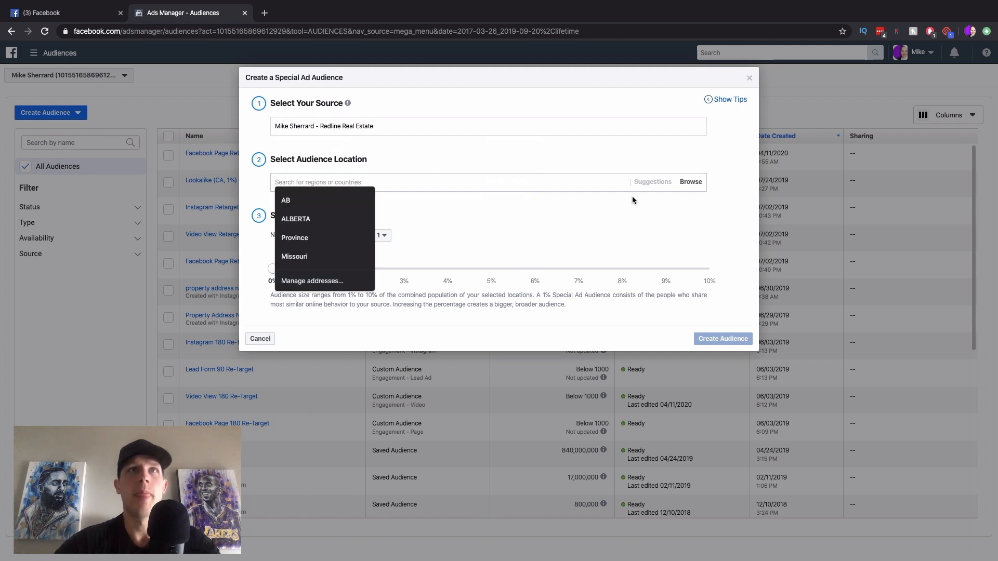
{"action": "left_click", "coordinate": [692, 183]}
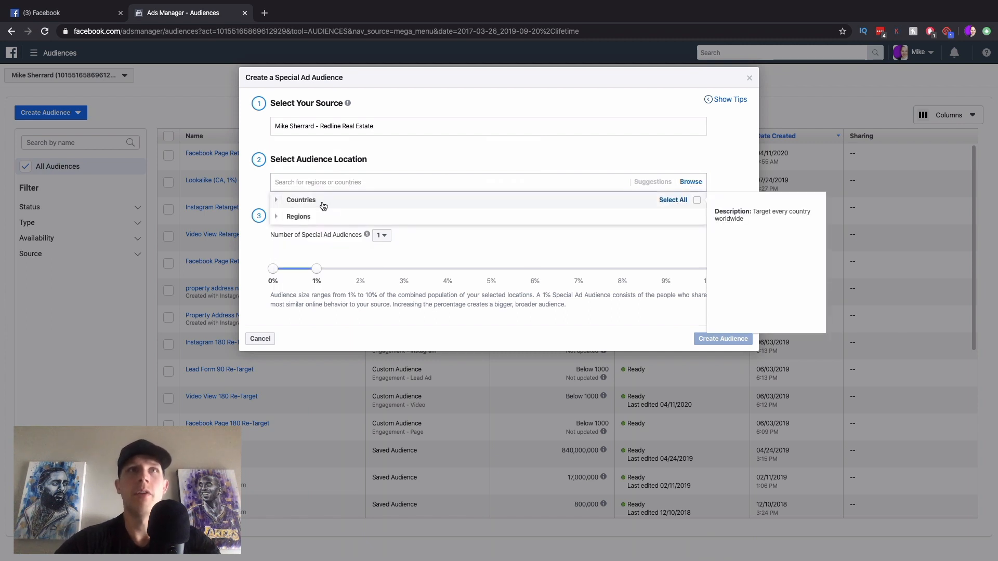
{"action": "left_click", "coordinate": [322, 203]}
{"action": "left_click", "coordinate": [387, 178]}
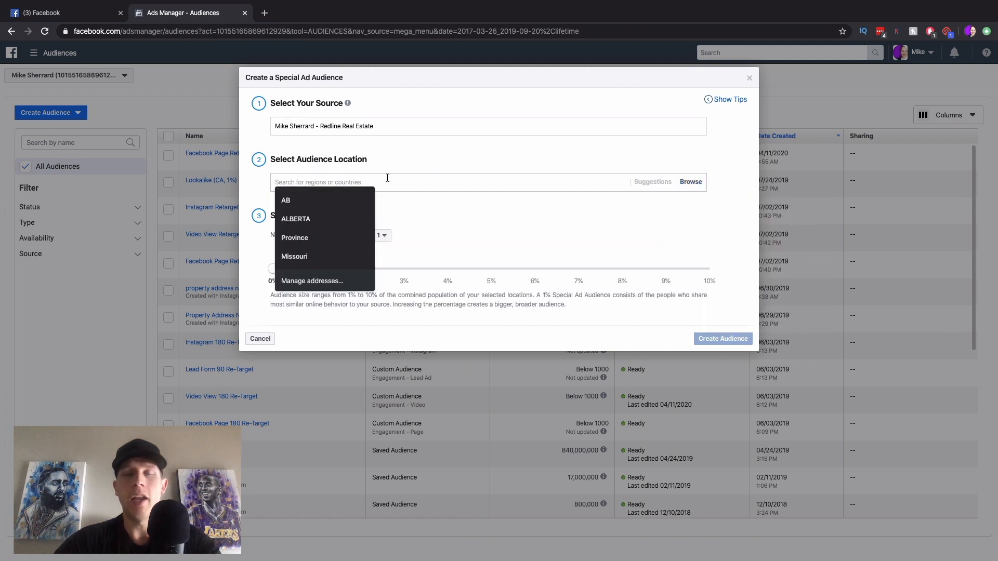
{"action": "left_click", "coordinate": [691, 182]}
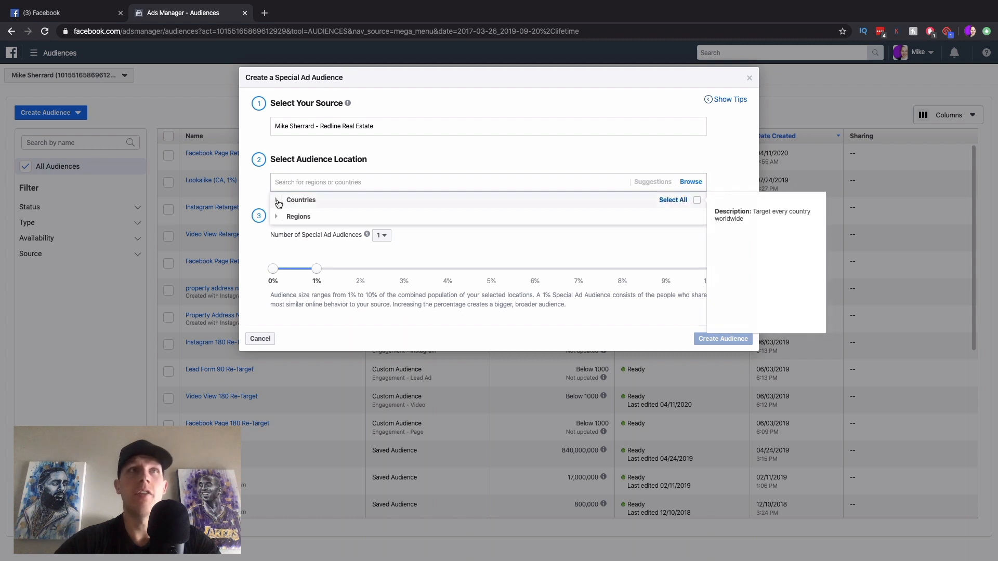
{"action": "left_click", "coordinate": [290, 202]}
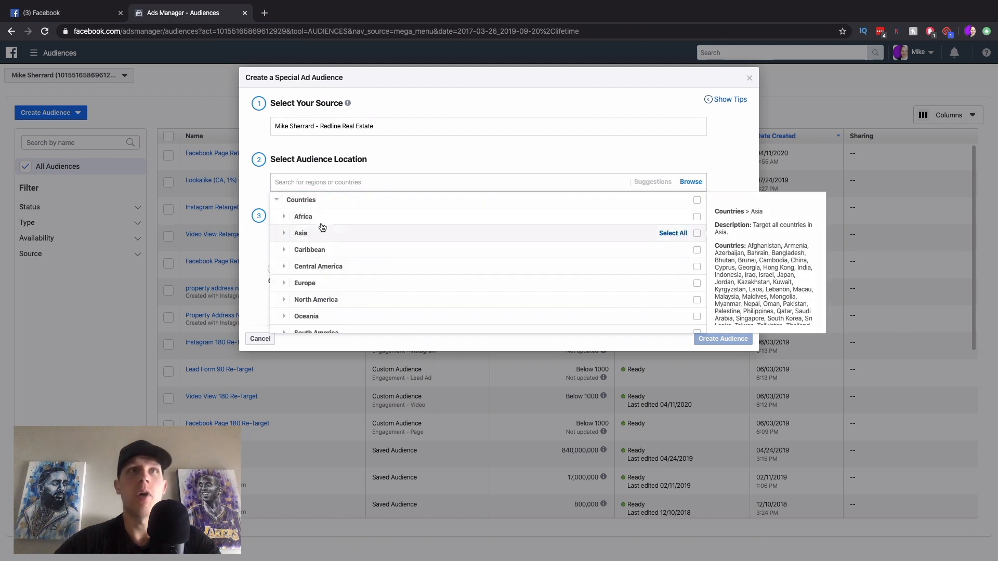
{"action": "scroll", "coordinate": [300, 281], "scroll_direction": "down", "scroll_amount": 1}
{"action": "left_click", "coordinate": [302, 285]}
{"action": "scroll", "coordinate": [305, 284], "scroll_direction": "down", "scroll_amount": 2}
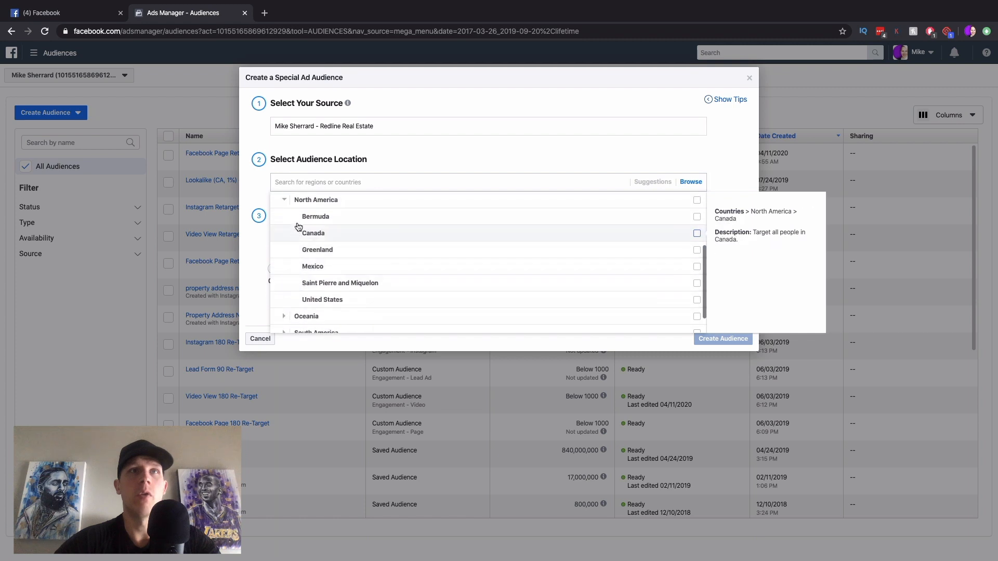
{"action": "left_click", "coordinate": [312, 236]}
{"action": "left_click", "coordinate": [251, 206]}
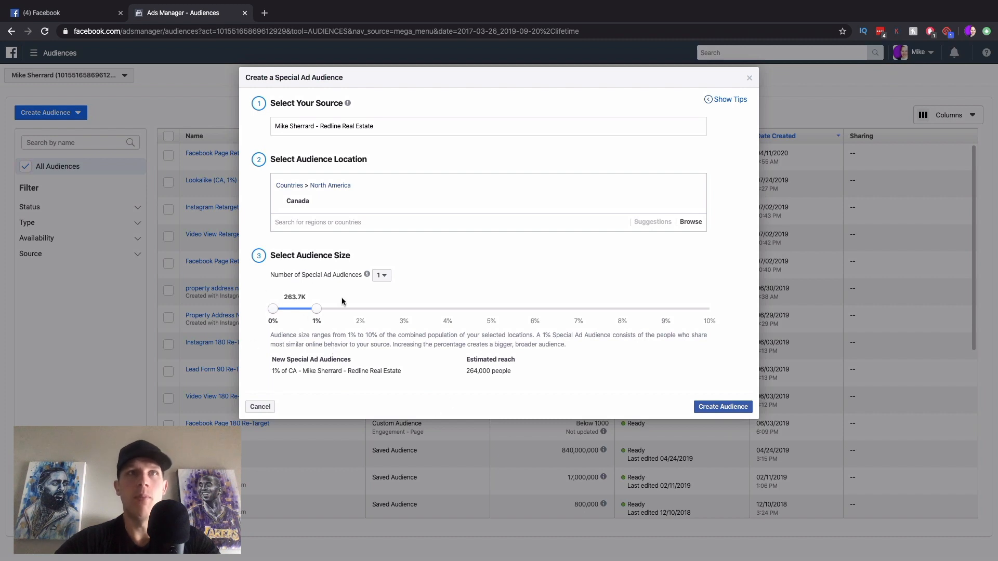
Step: Try 2, 4 and 6 as the number of Special Ad Audiences, and close the setup without creating them
{"action": "mouse_move", "coordinate": [299, 201]}
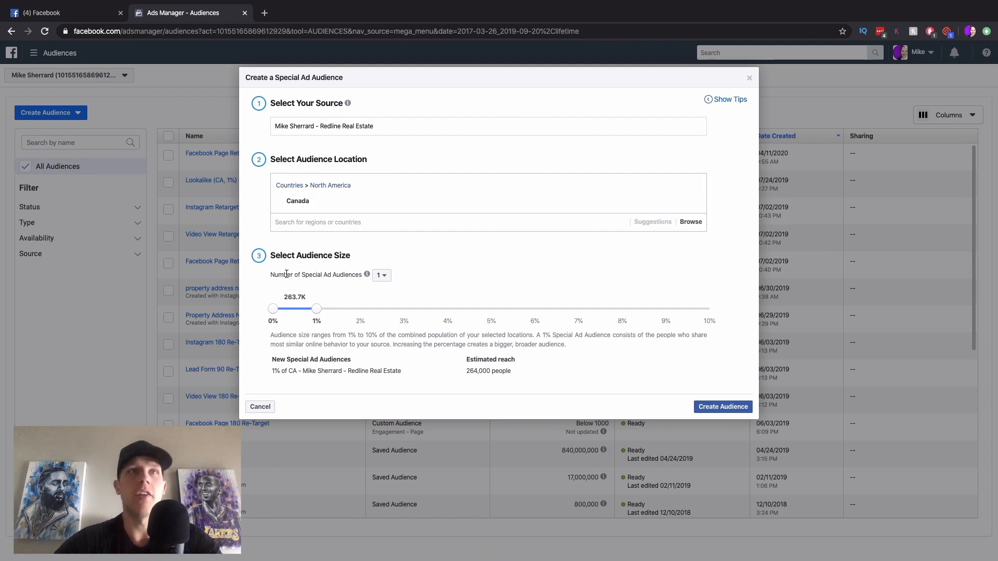
{"action": "mouse_move", "coordinate": [367, 274]}
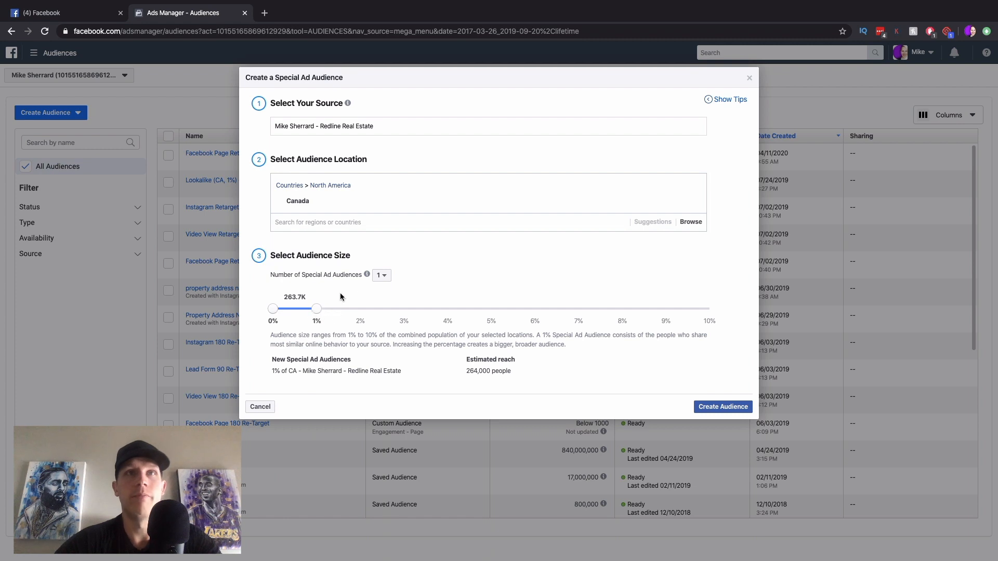
{"action": "left_click", "coordinate": [382, 283]}
{"action": "left_click", "coordinate": [381, 305]}
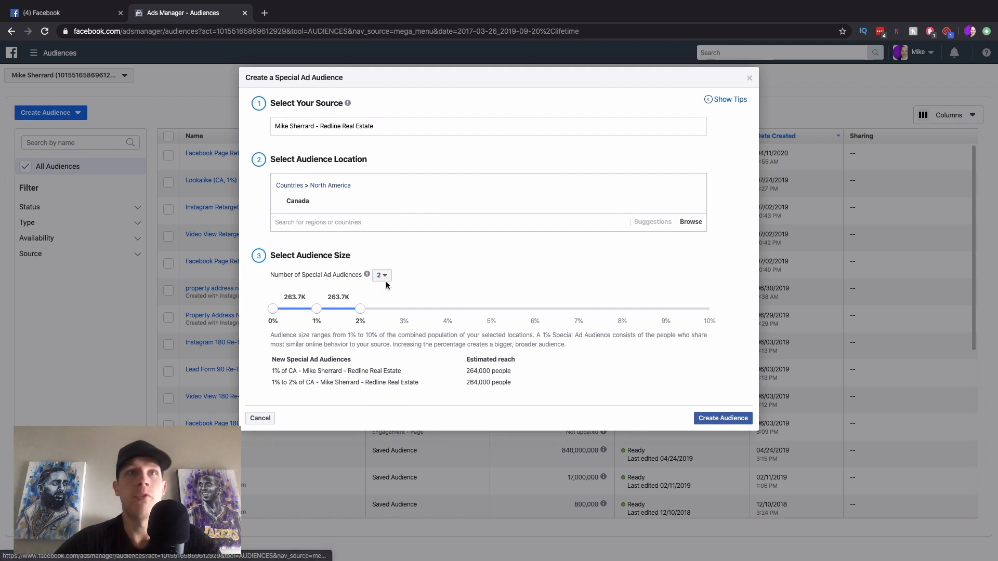
{"action": "left_click", "coordinate": [385, 276]}
{"action": "left_click", "coordinate": [385, 329]}
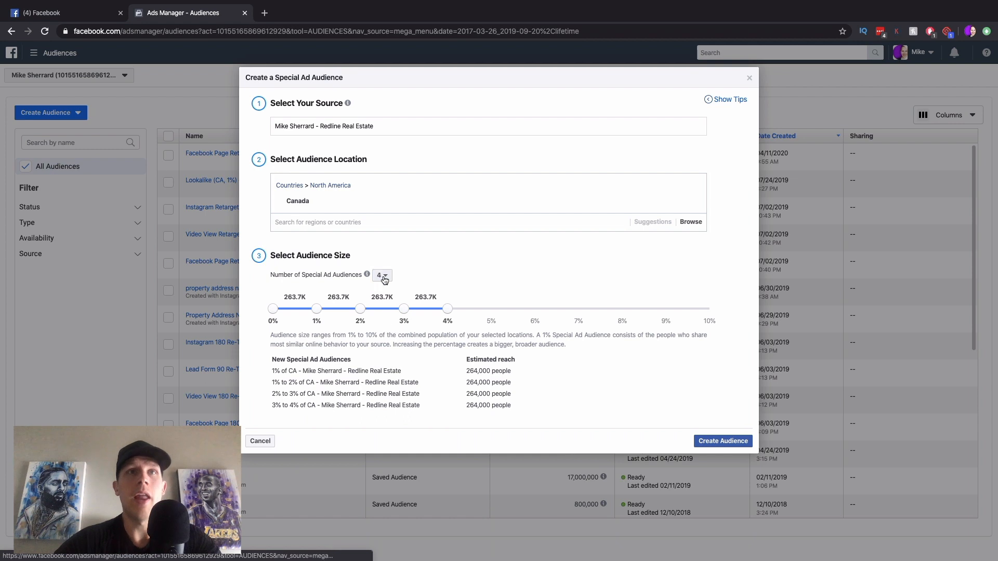
{"action": "left_click", "coordinate": [384, 279]}
{"action": "left_click", "coordinate": [388, 352]}
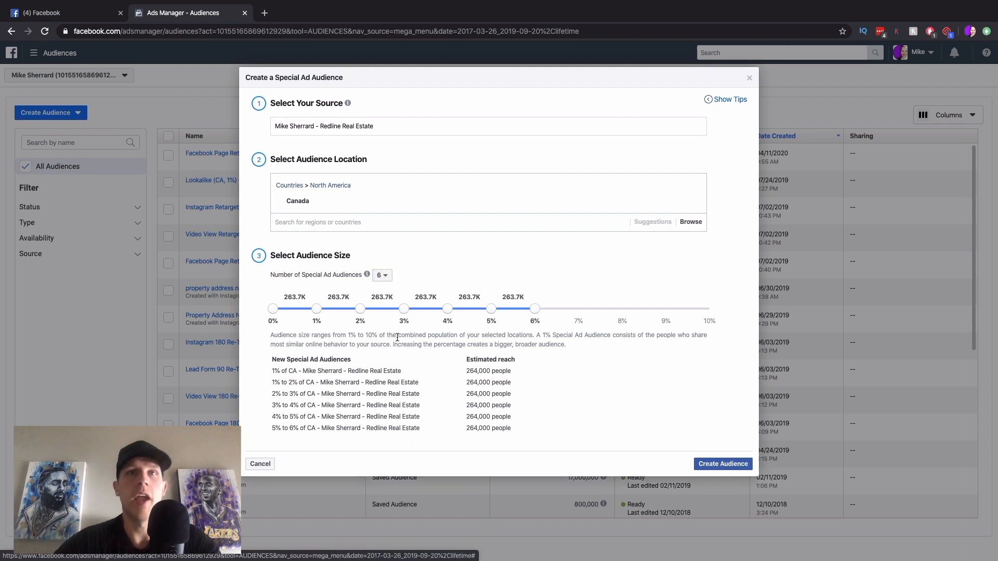
{"action": "left_click", "coordinate": [386, 281]}
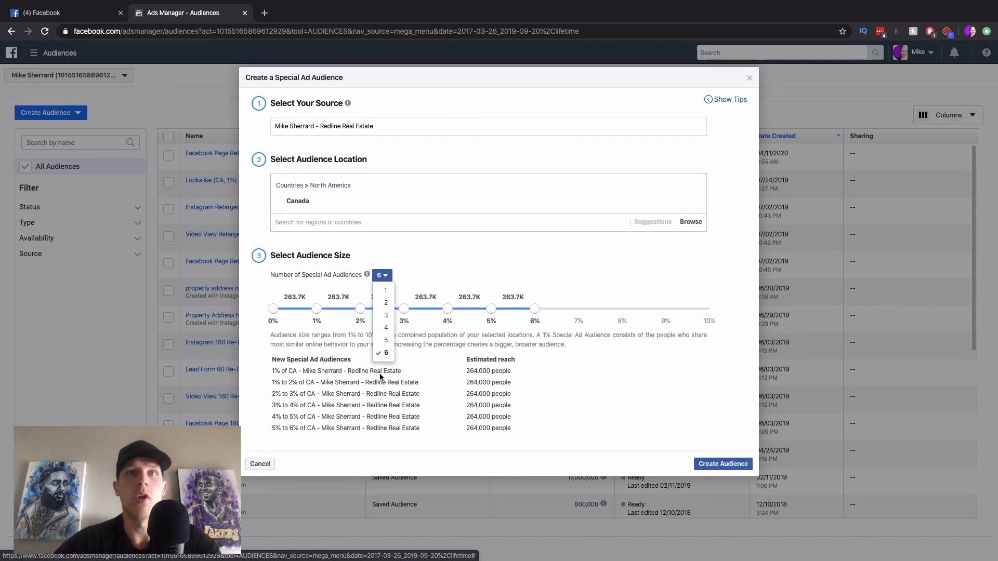
{"action": "left_click", "coordinate": [514, 252]}
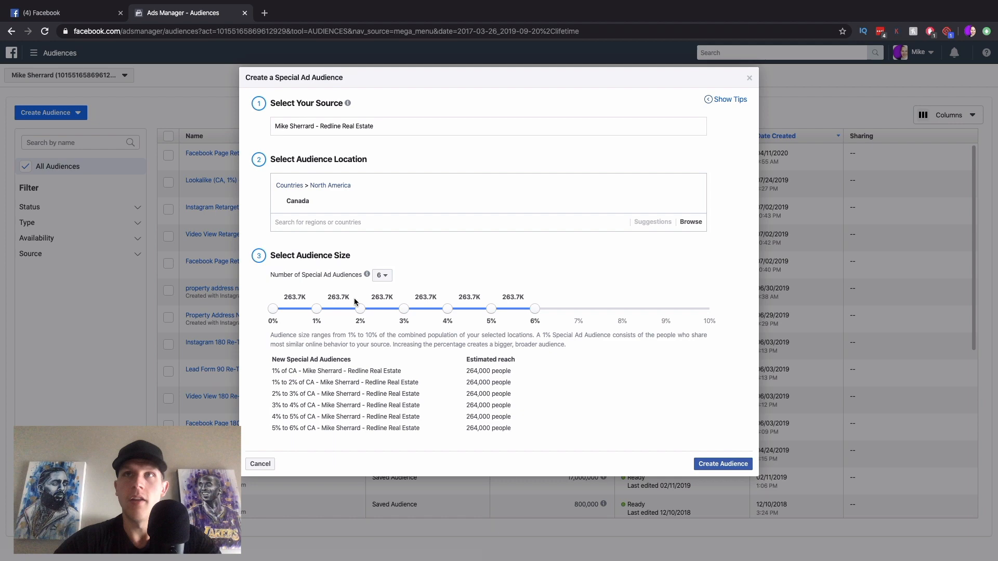
{"action": "left_click", "coordinate": [749, 75]}
Step: Start a new ad campaign with the Lead generation objective and name it "Test 1"
{"action": "left_click", "coordinate": [40, 55]}
{"action": "left_click", "coordinate": [28, 107]}
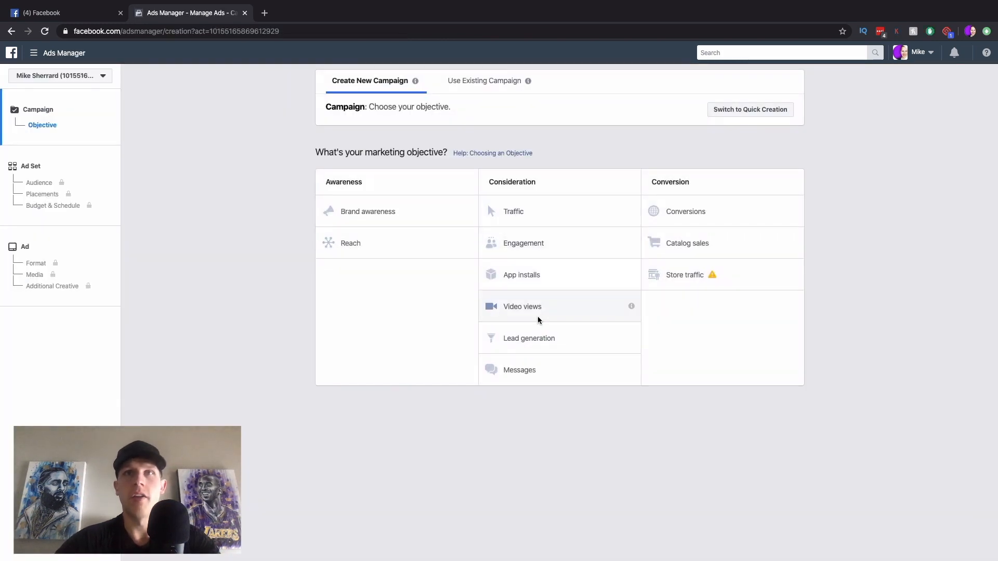
{"action": "left_click", "coordinate": [534, 342]}
{"action": "scroll", "coordinate": [562, 454], "scroll_direction": "down", "scroll_amount": 5}
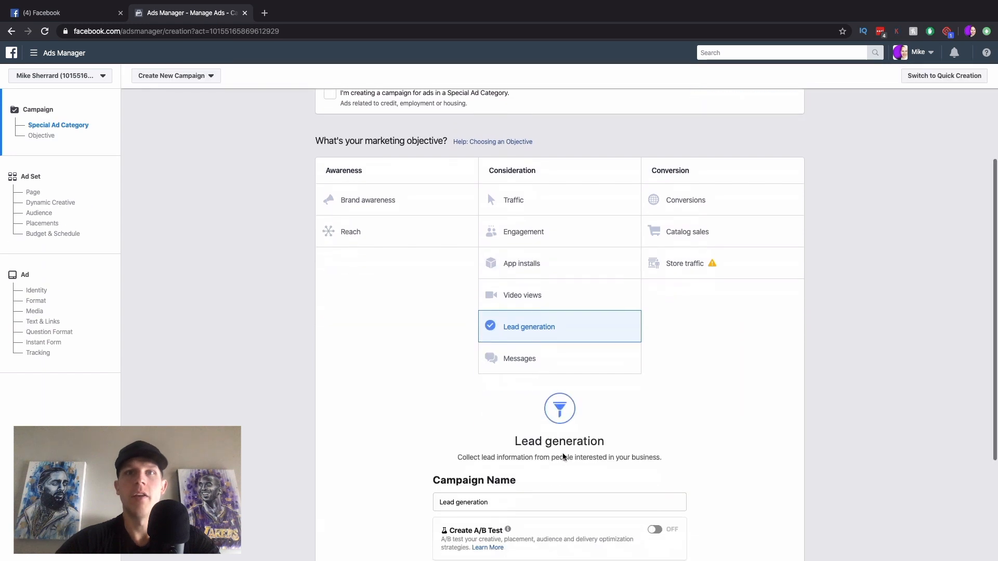
{"action": "left_click", "coordinate": [507, 414]}
{"action": "key", "text": "ctrl+a"}
{"action": "type", "text": "Tes"}
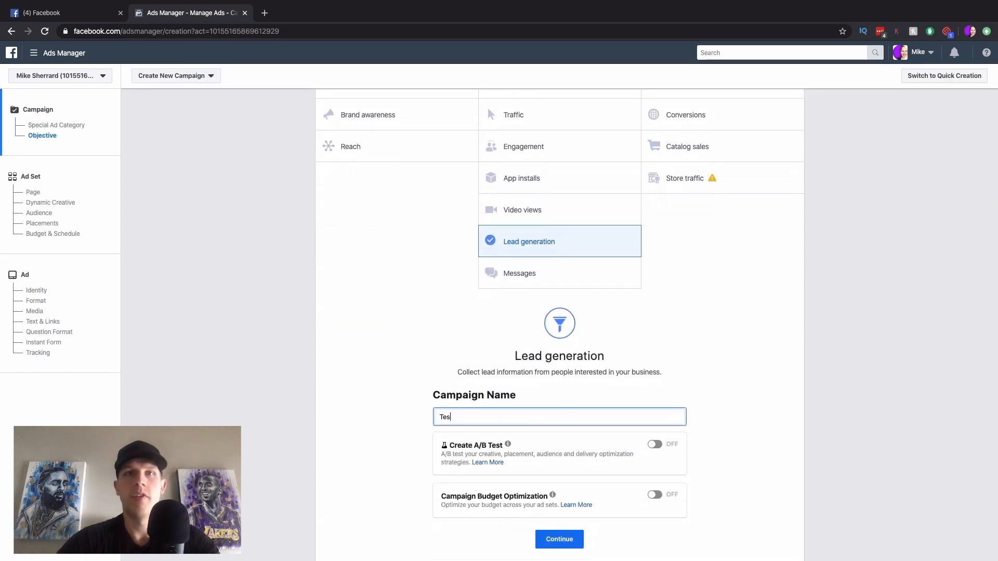
Step: Declare the campaign as a Special Ad Category campaign for Housing and continue to the ad set
{"action": "scroll", "coordinate": [550, 350], "scroll_direction": "down", "scroll_amount": 2}
{"action": "scroll", "coordinate": [526, 379], "scroll_direction": "up", "scroll_amount": 5}
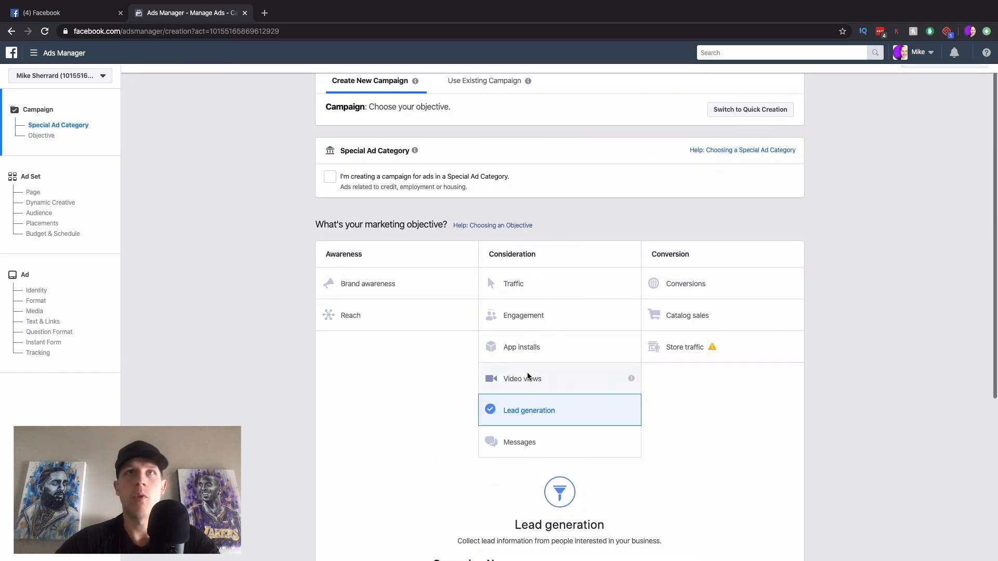
{"action": "left_click", "coordinate": [330, 177]}
{"action": "scroll", "coordinate": [712, 248], "scroll_direction": "down", "scroll_amount": 5}
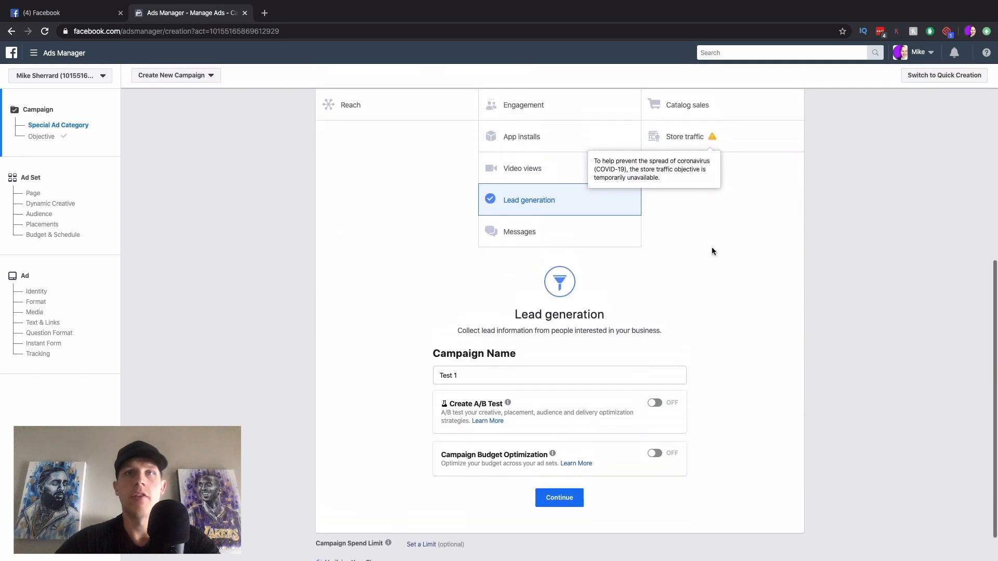
{"action": "left_click", "coordinate": [551, 468]}
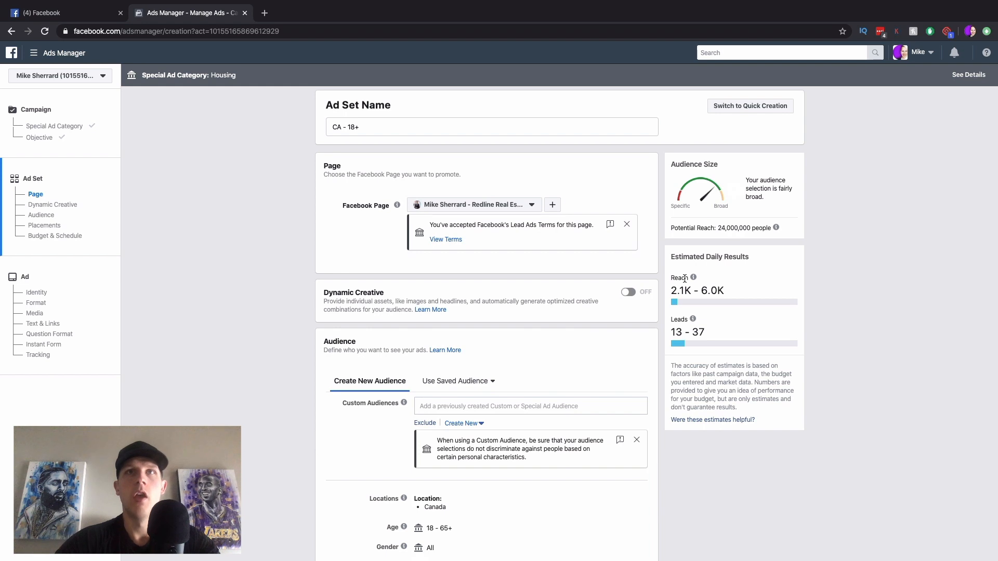
Step: Replace Canada with Calgary, Alberta, Canada as the ad set's audience location
{"action": "scroll", "coordinate": [653, 273], "scroll_direction": "down", "scroll_amount": 4}
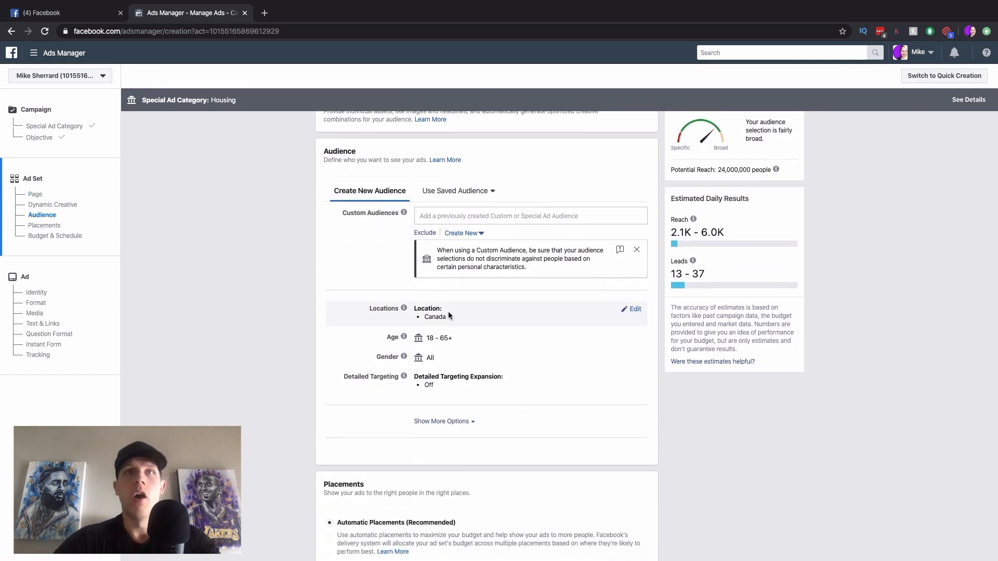
{"action": "left_click", "coordinate": [636, 310]}
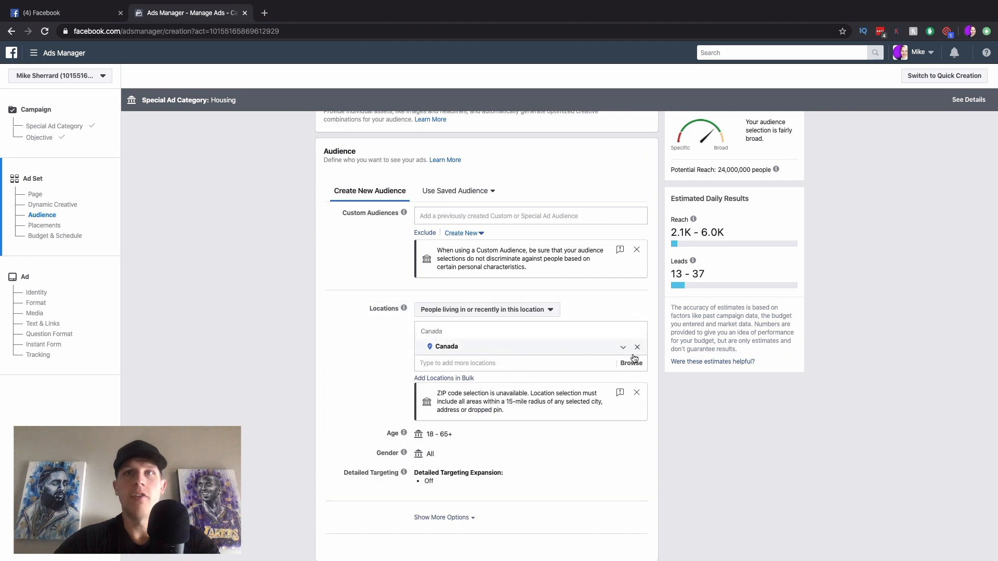
{"action": "left_click", "coordinate": [637, 346]}
{"action": "left_click", "coordinate": [510, 363]}
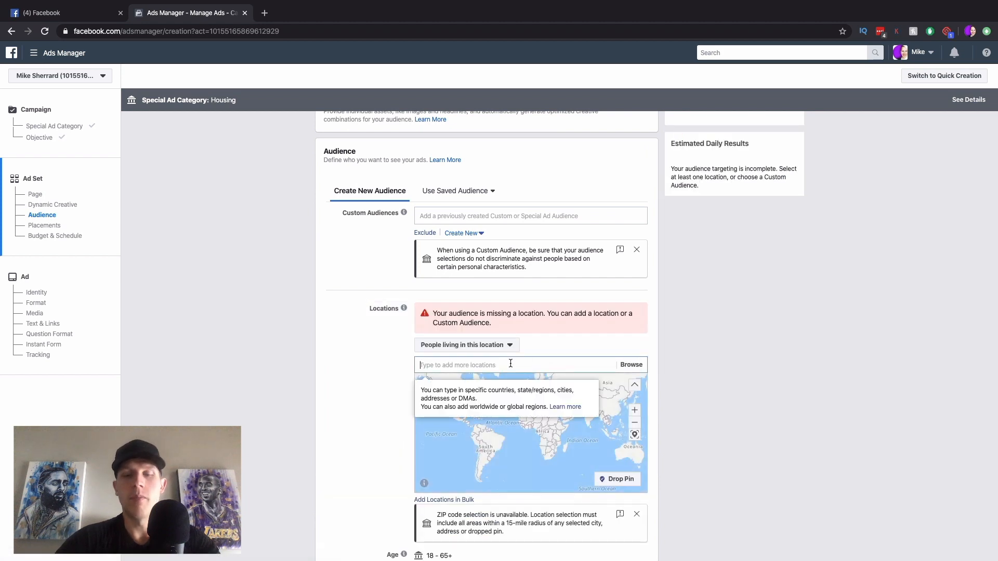
{"action": "type", "text": "calgary"}
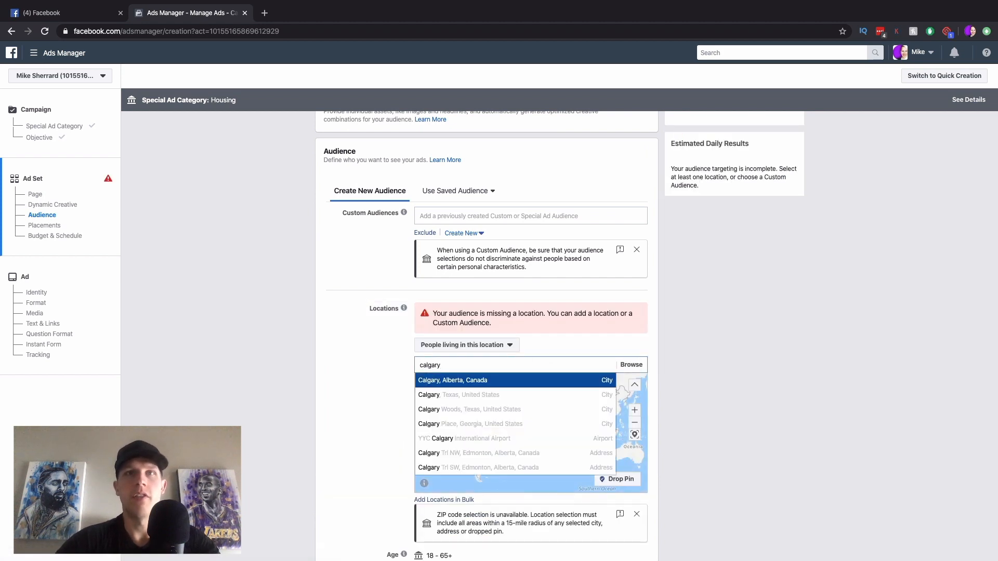
{"action": "key", "text": "Return"}
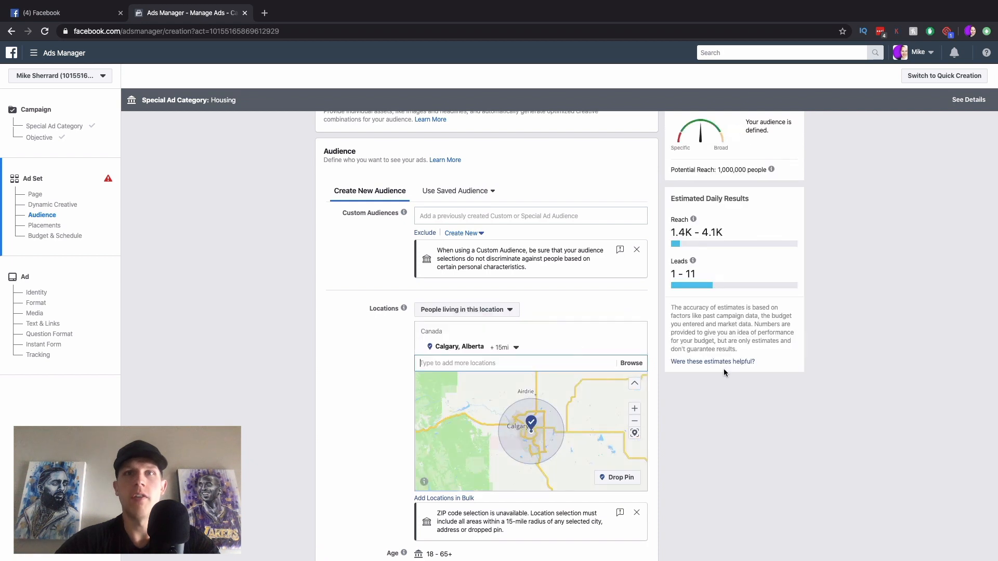
Step: Add all eight existing retargeting audiences for Facebook Page, Instagram, Video View and Lead Form engagement as the ad set's custom audiences
{"action": "scroll", "coordinate": [713, 450], "scroll_direction": "down", "scroll_amount": 3}
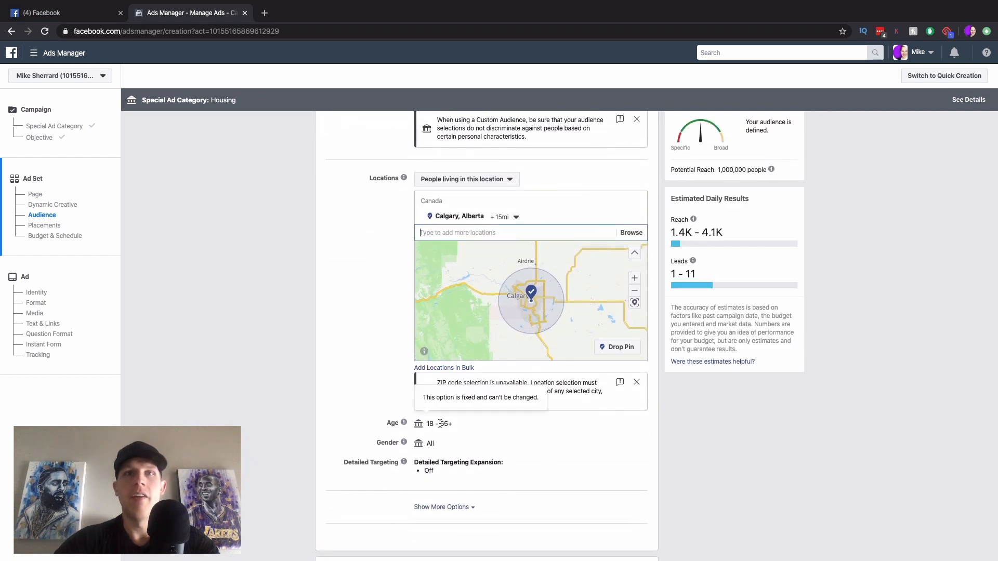
{"action": "mouse_move", "coordinate": [387, 429]}
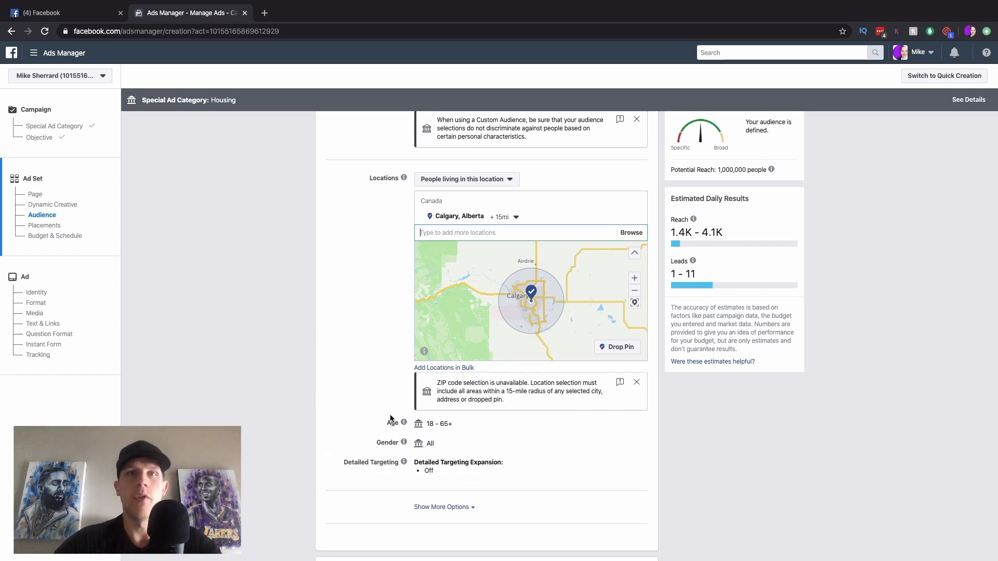
{"action": "scroll", "coordinate": [710, 415], "scroll_direction": "up", "scroll_amount": 5}
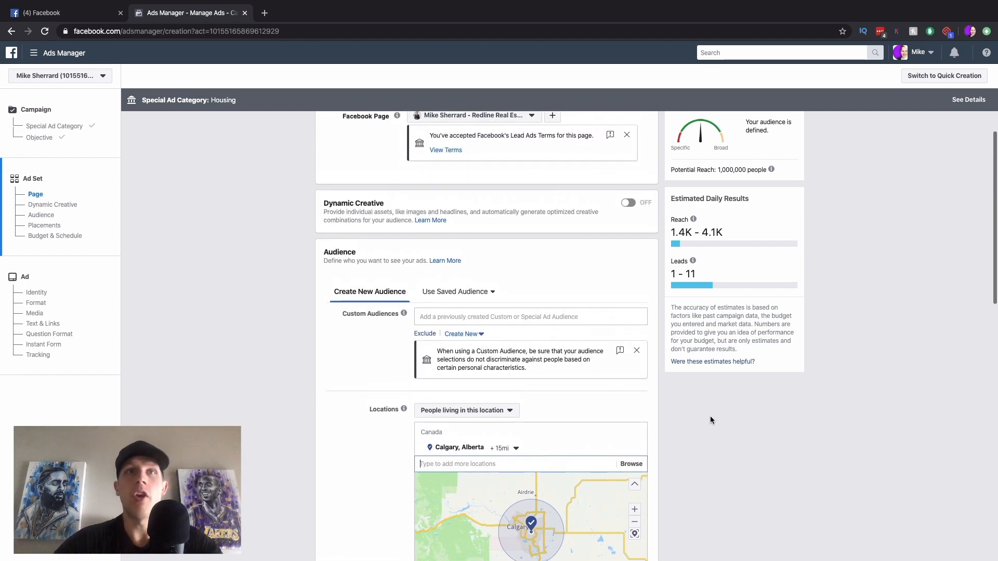
{"action": "left_click", "coordinate": [464, 309]}
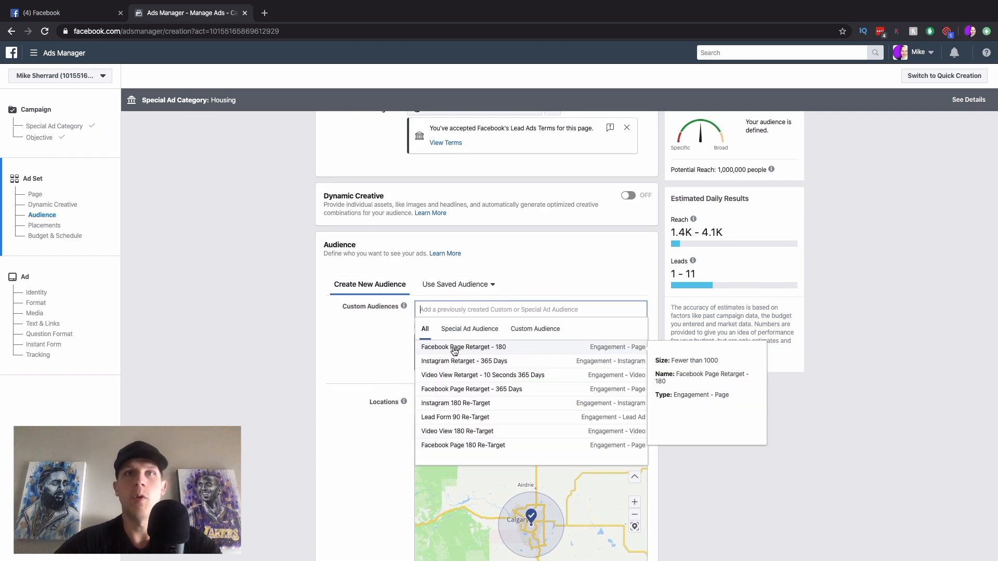
{"action": "left_click", "coordinate": [488, 350]}
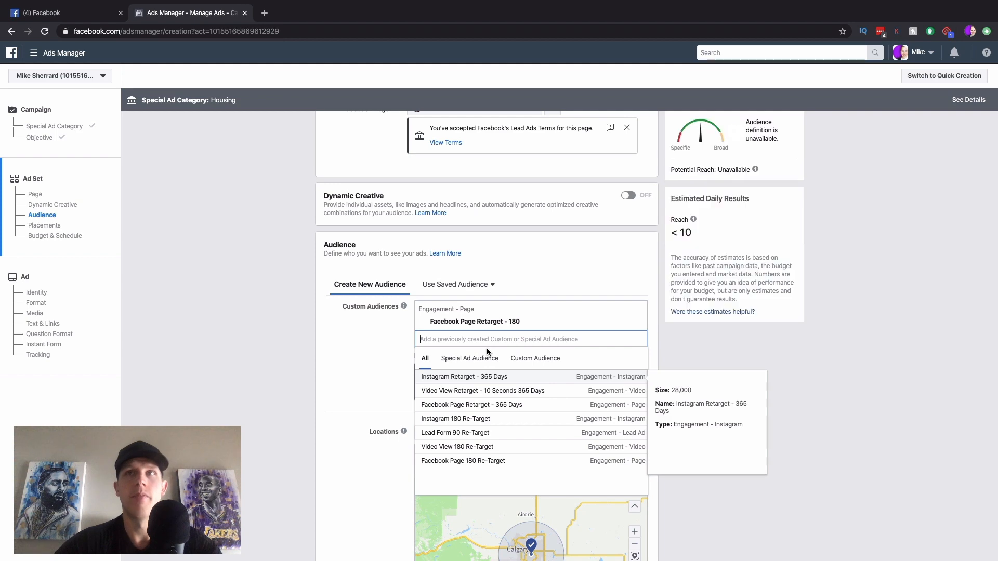
{"action": "left_click", "coordinate": [478, 378]}
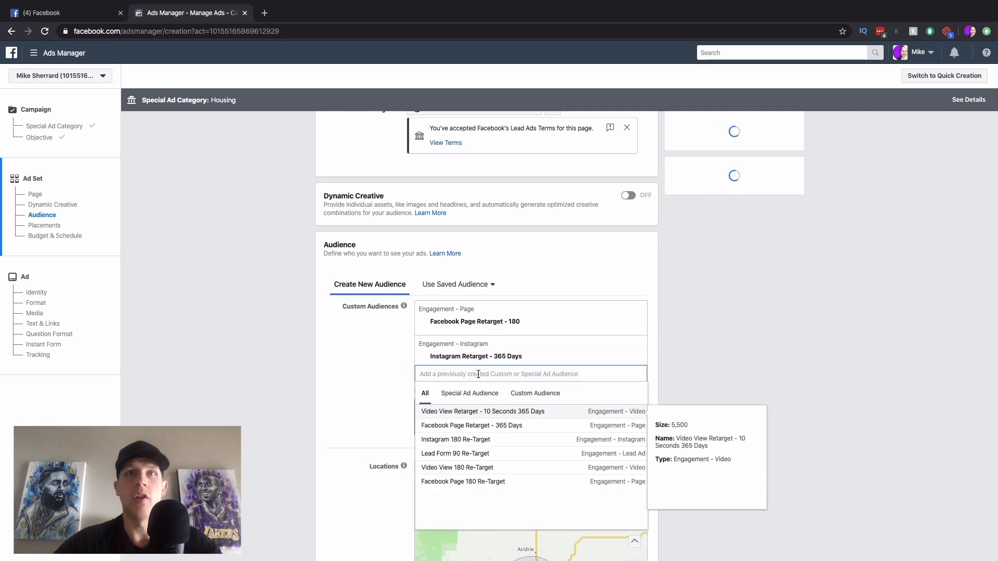
{"action": "left_click", "coordinate": [469, 409]}
{"action": "left_click", "coordinate": [466, 429]}
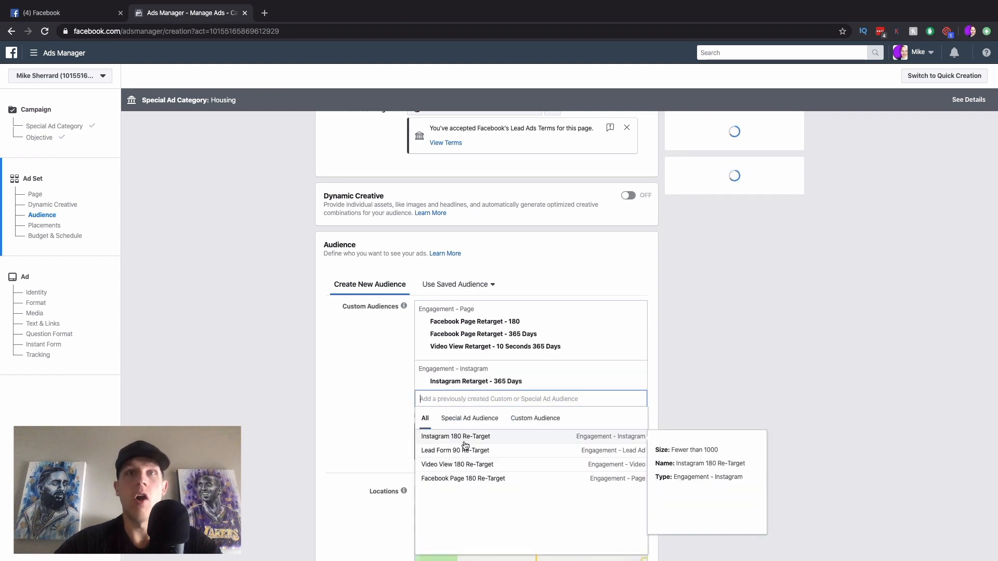
{"action": "left_click", "coordinate": [465, 441]}
{"action": "left_click", "coordinate": [464, 451]}
{"action": "left_click", "coordinate": [463, 461]}
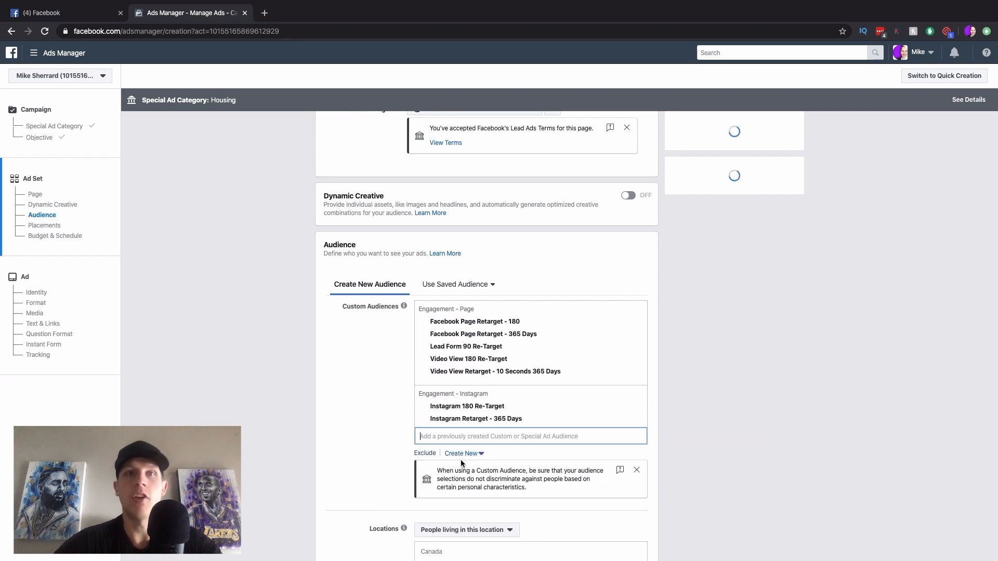
{"action": "left_click", "coordinate": [461, 473]}
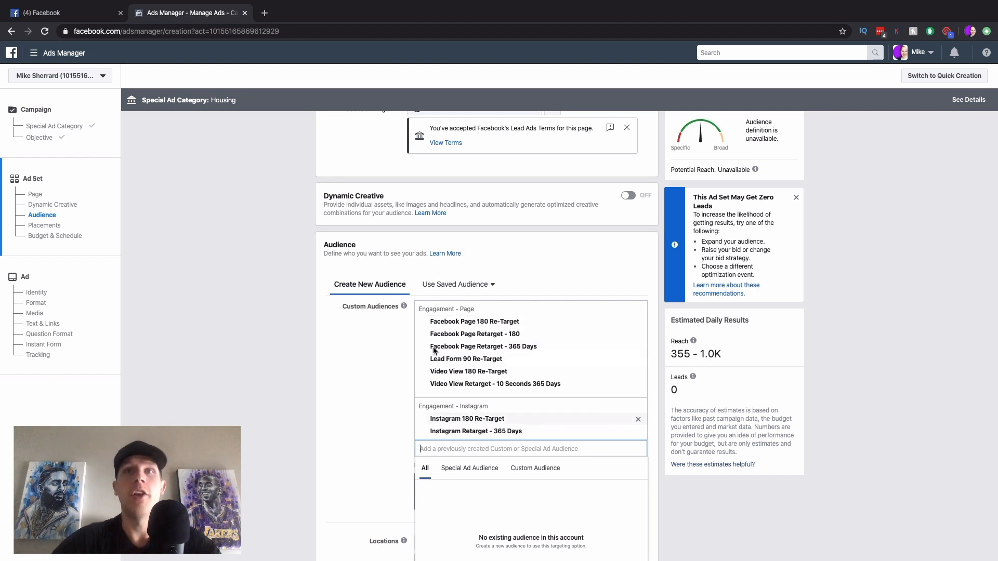
Step: Examine the estimated daily reach and review the ad set's audience, placement, budget and schedule settings
{"action": "left_click_drag", "start_coordinate": [723, 355], "coordinate": [671, 355]}
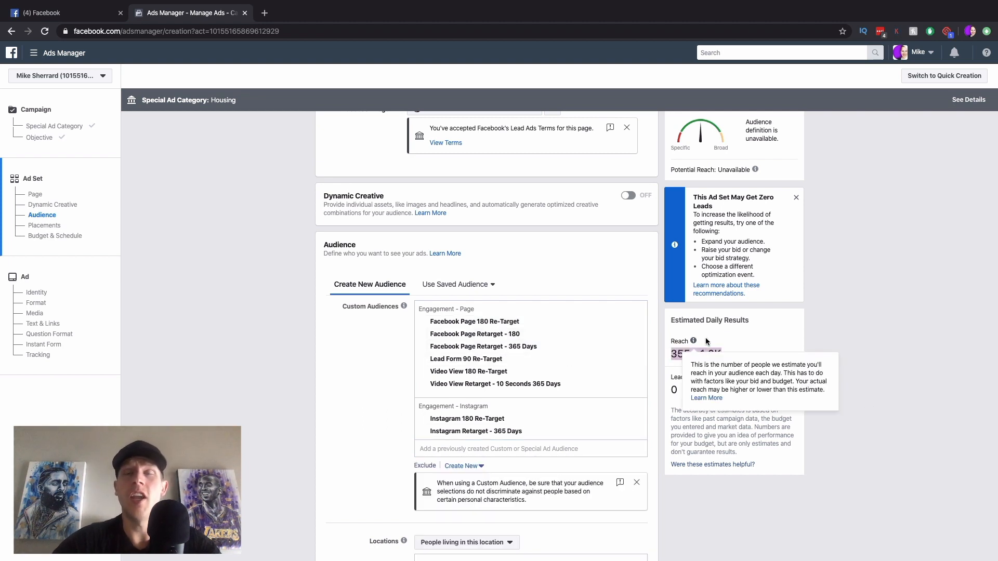
{"action": "left_click", "coordinate": [837, 354]}
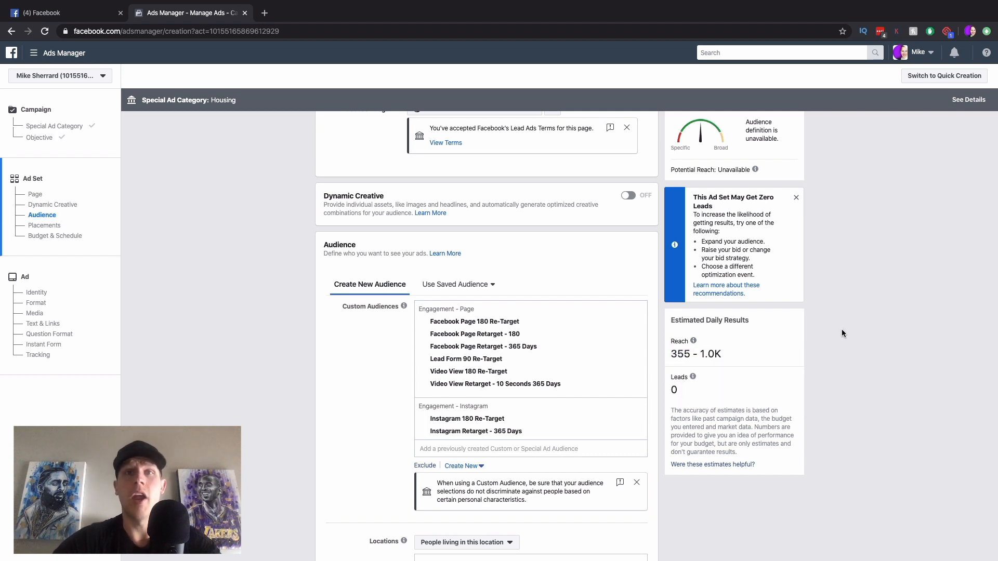
{"action": "scroll", "coordinate": [841, 330], "scroll_direction": "down", "scroll_amount": 3}
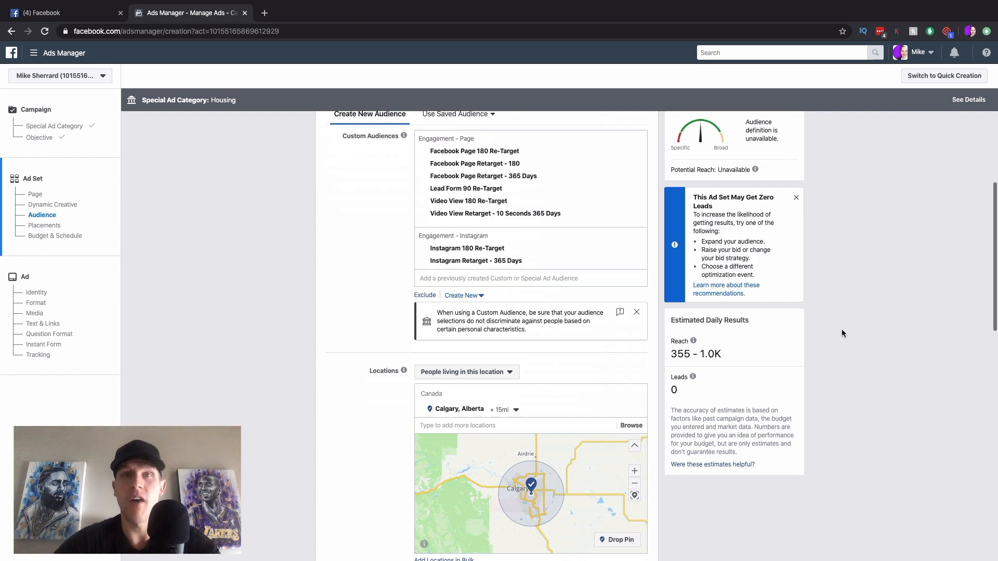
{"action": "scroll", "coordinate": [841, 332], "scroll_direction": "down", "scroll_amount": 10}
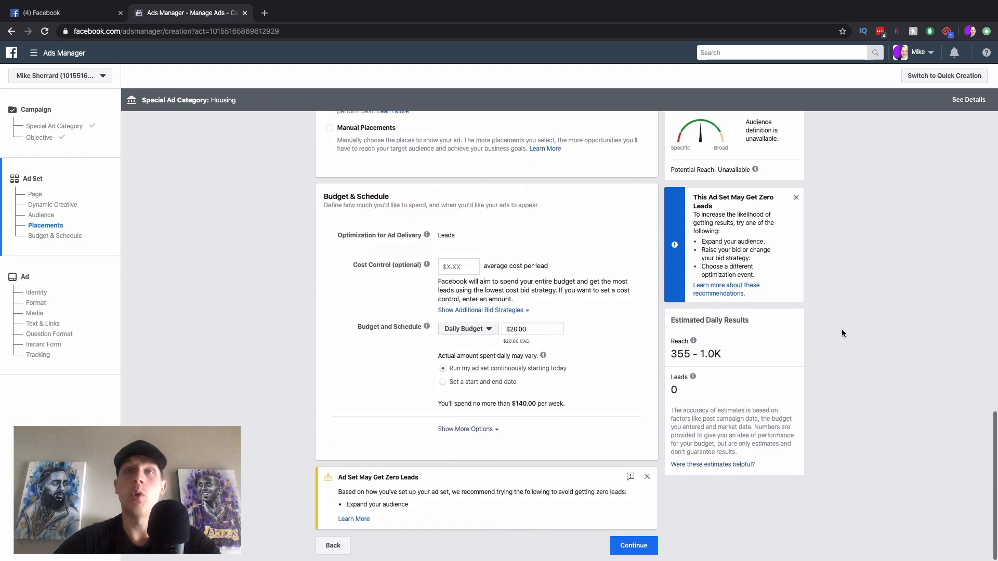
{"action": "scroll", "coordinate": [843, 333], "scroll_direction": "up", "scroll_amount": 15}
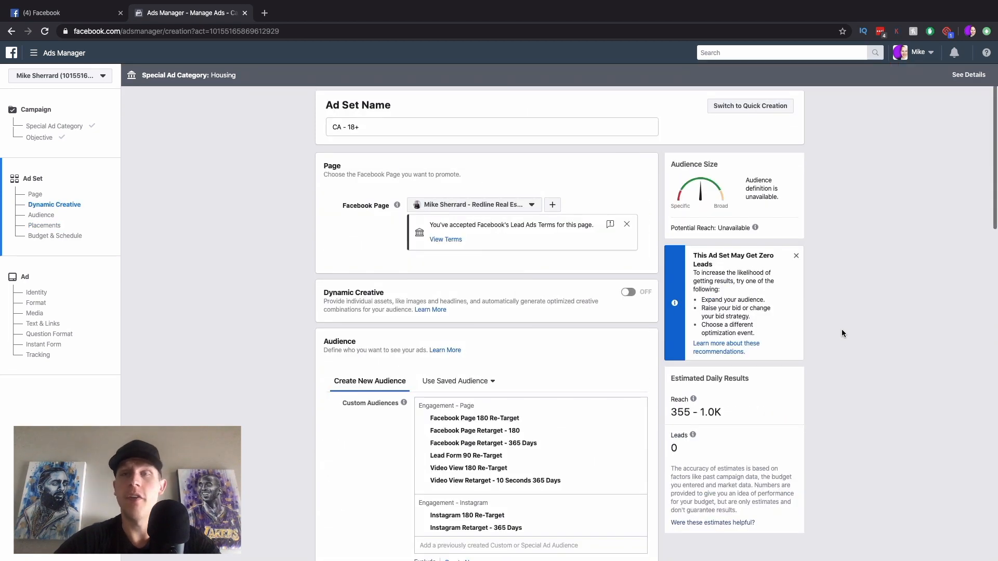